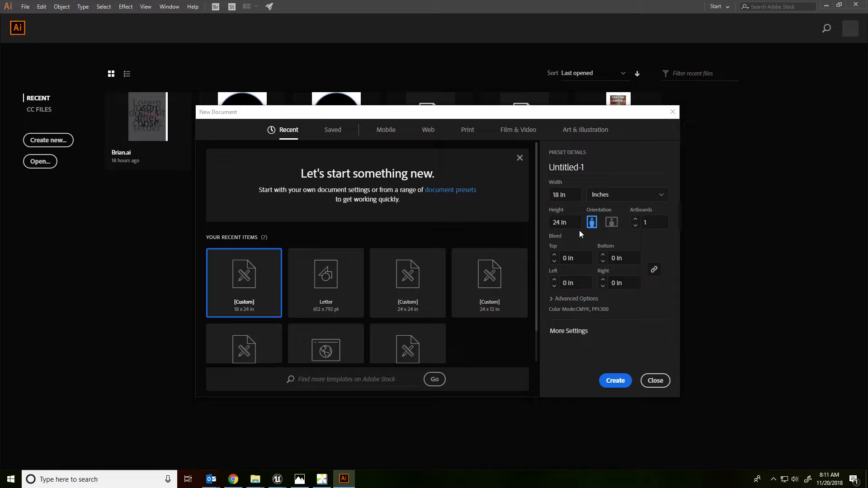
# Step: Create a new portrait document 18 in wide and 24 in high with one artboard
pyautogui.click(615, 381)
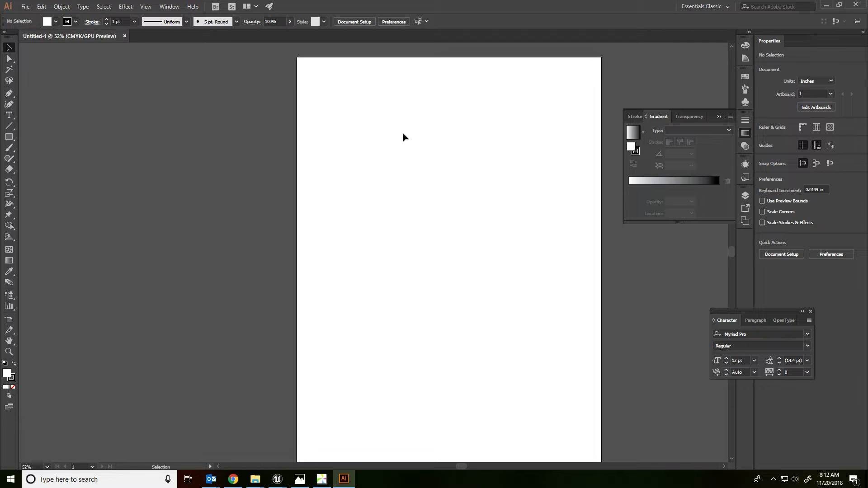
pyautogui.press('space')
pyautogui.moveTo(333, 205); pyautogui.dragTo(277, 206)
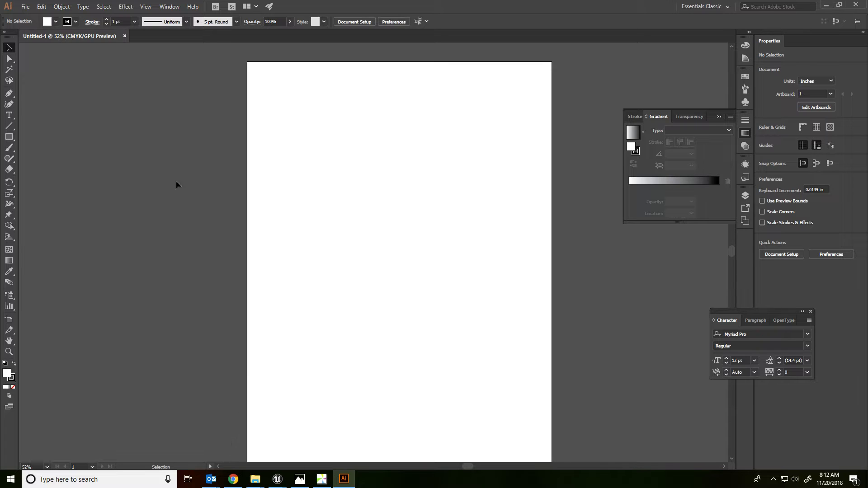
# Step: Activate the Type tool, place the Character panel beneath the Gradient panel and check where type panels are enabled
pyautogui.click(10, 116)
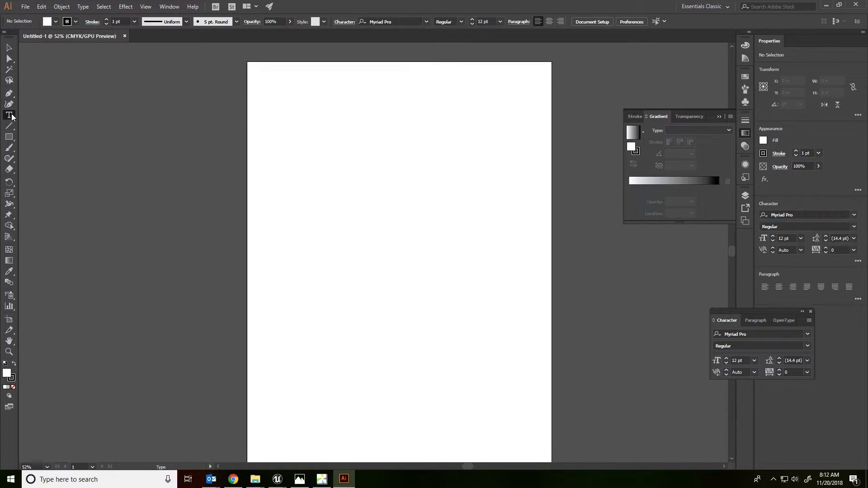
pyautogui.moveTo(747, 307); pyautogui.dragTo(659, 237)
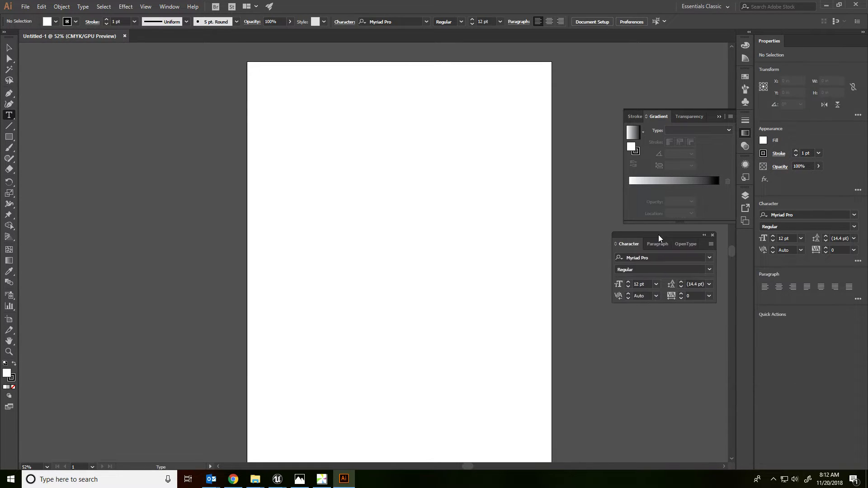
pyautogui.click(170, 6)
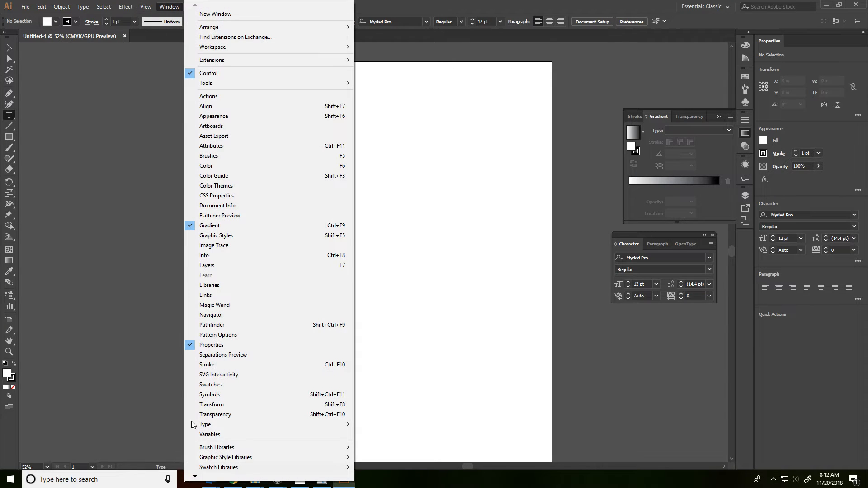
pyautogui.moveTo(218, 430)
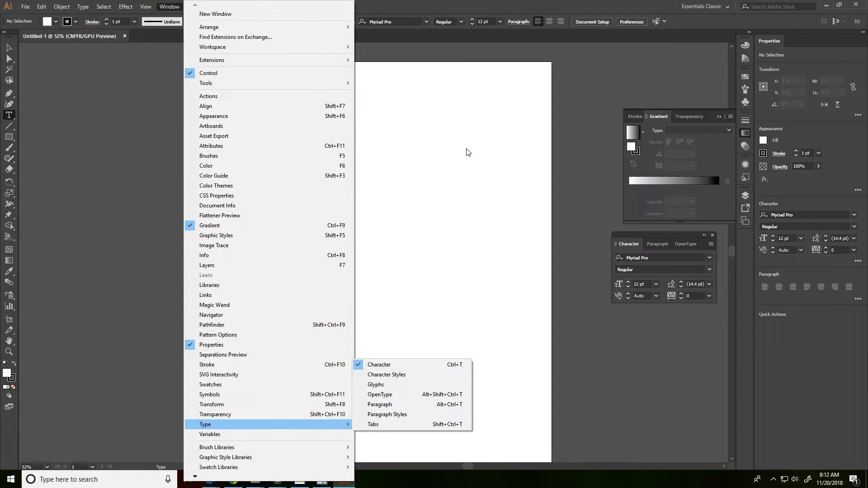
pyautogui.click(454, 210)
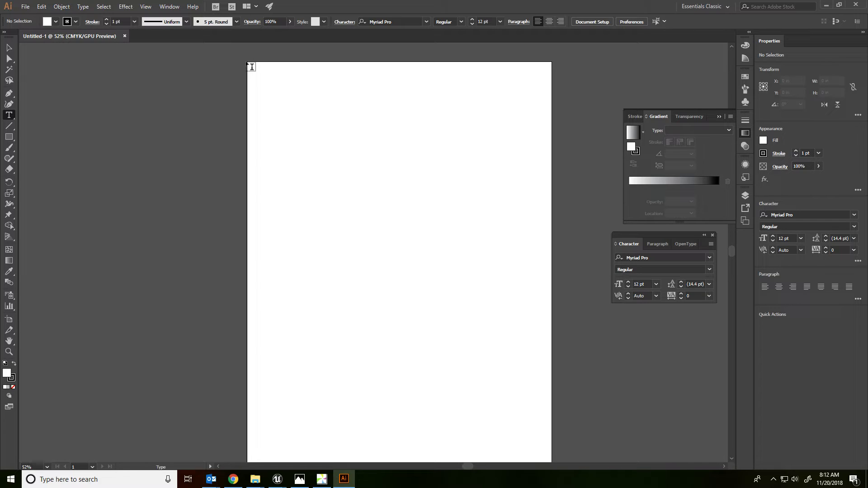
# Step: Draw an empty, center-aligned text area about 17.9 by 5.4 in across the top of the artboard
pyautogui.moveTo(253, 68); pyautogui.dragTo(555, 157)
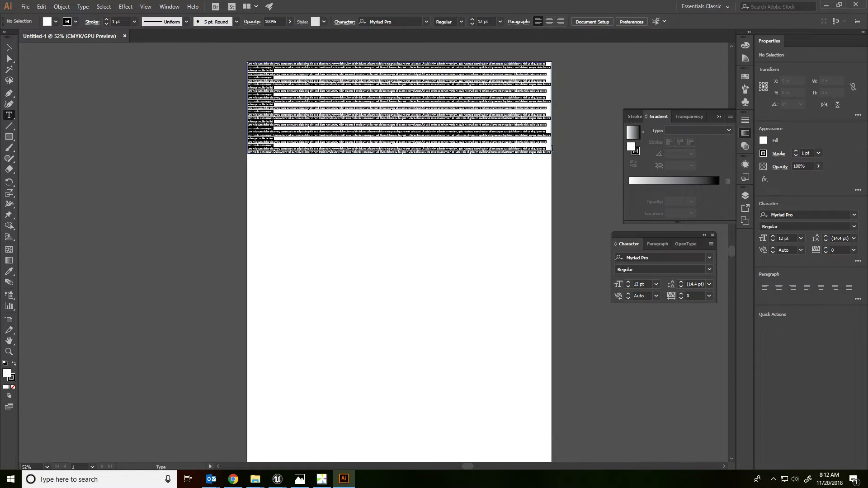
pyautogui.click(483, 21)
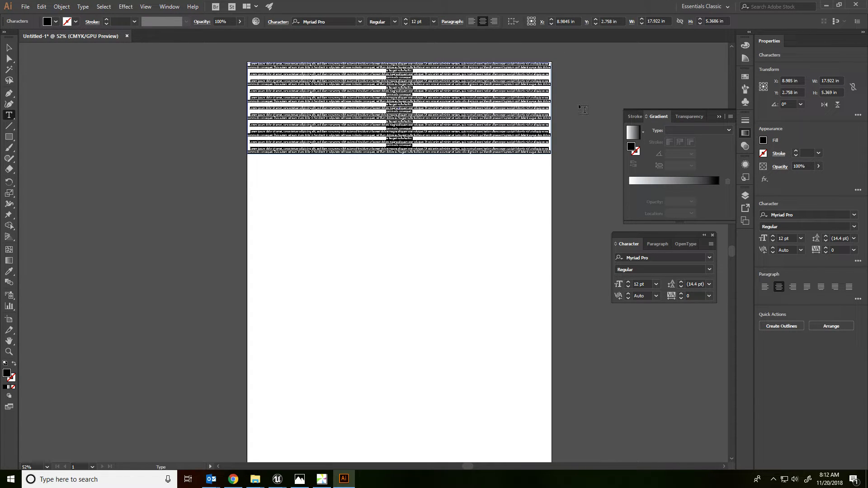
pyautogui.press('BackSpace')
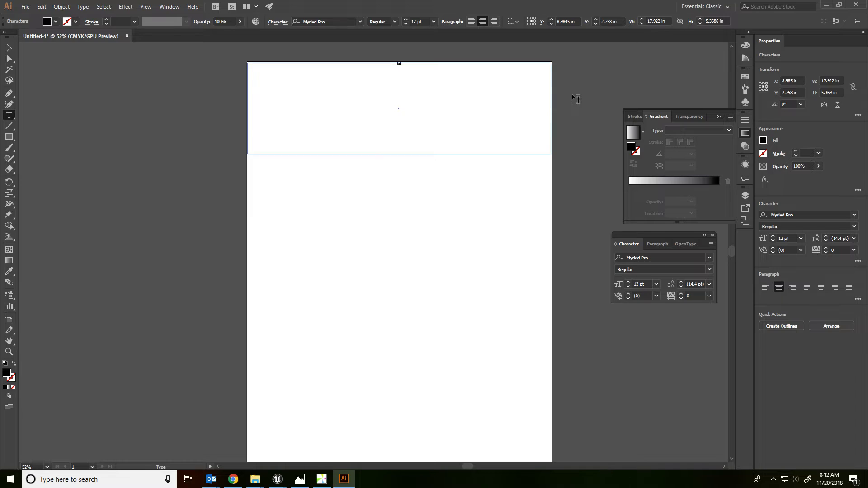
# Step: Enter "hello" in the text area and set its font size to 200 pt
pyautogui.press('Escape')
pyautogui.click(421, 88)
pyautogui.moveTo(629, 283); pyautogui.dragTo(631, 284)
pyautogui.click(9, 47)
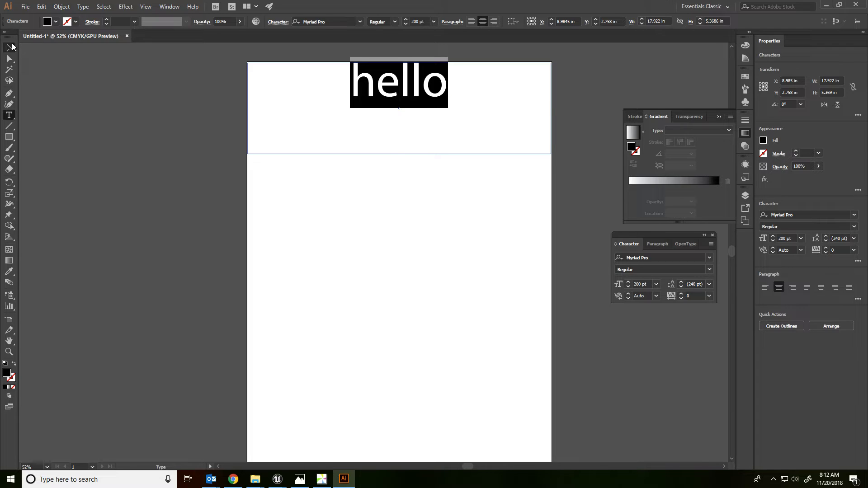
# Step: Extend the text area to about 15.1 in tall and continue the text with "world, how are you doing?"
pyautogui.moveTo(401, 154); pyautogui.dragTo(399, 317)
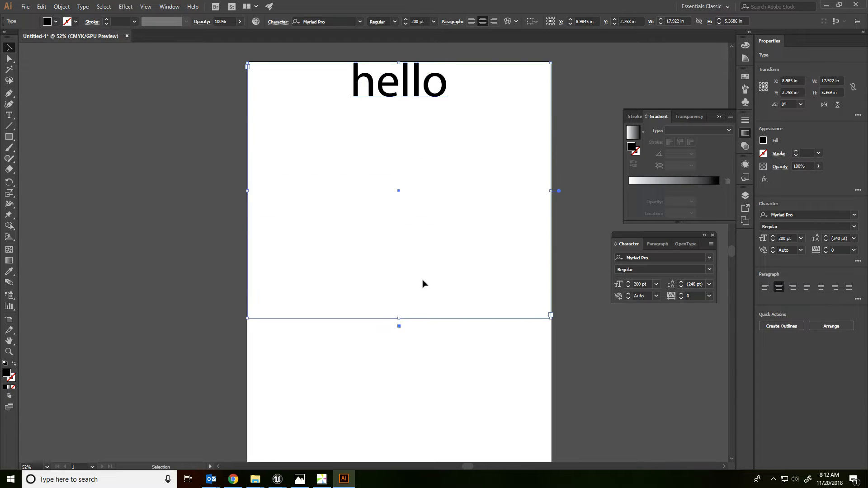
pyautogui.doubleClick(450, 93)
pyautogui.write('world, how are')
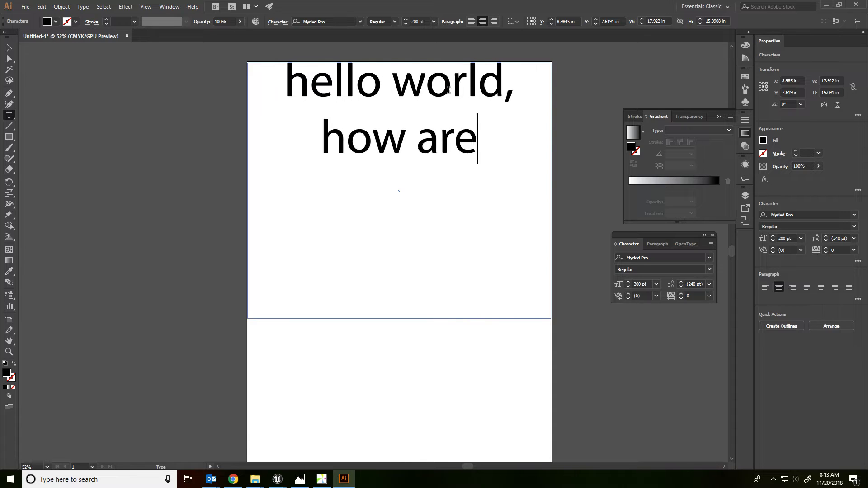
pyautogui.write(' you doing')
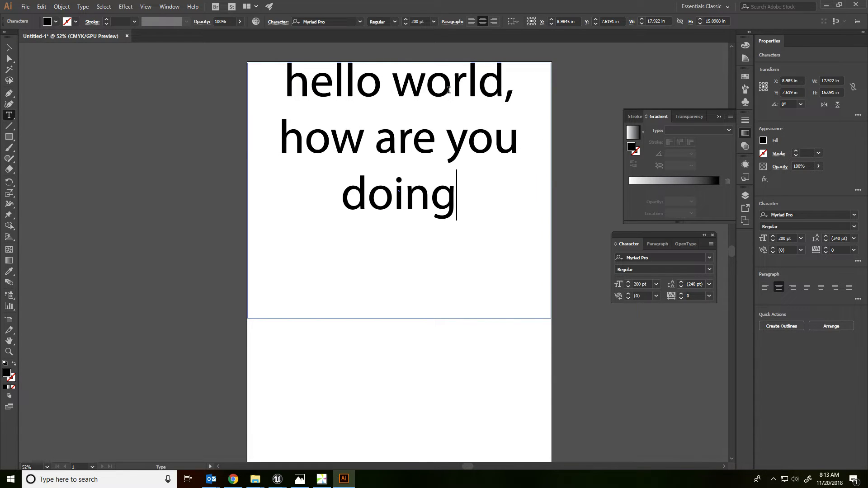
pyautogui.write('?')
# Step: Try a line break before "world," and remove it again
pyautogui.click(390, 111)
pyautogui.press('Return')
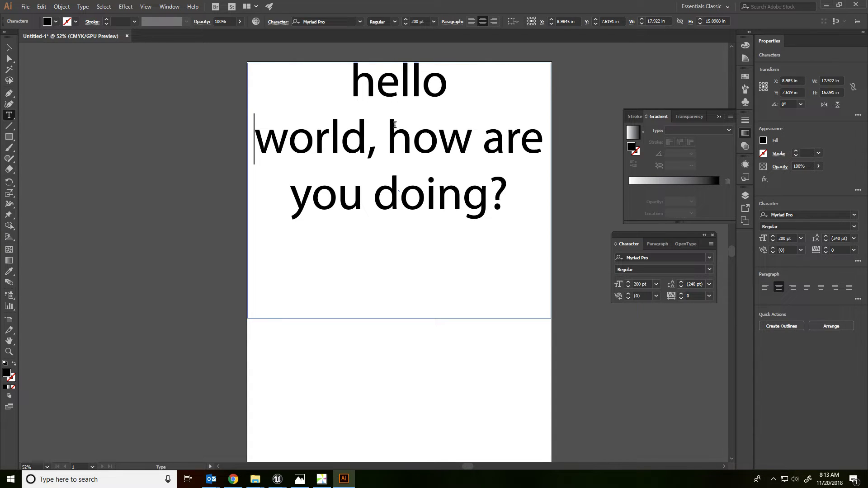
pyautogui.press('BackSpace')
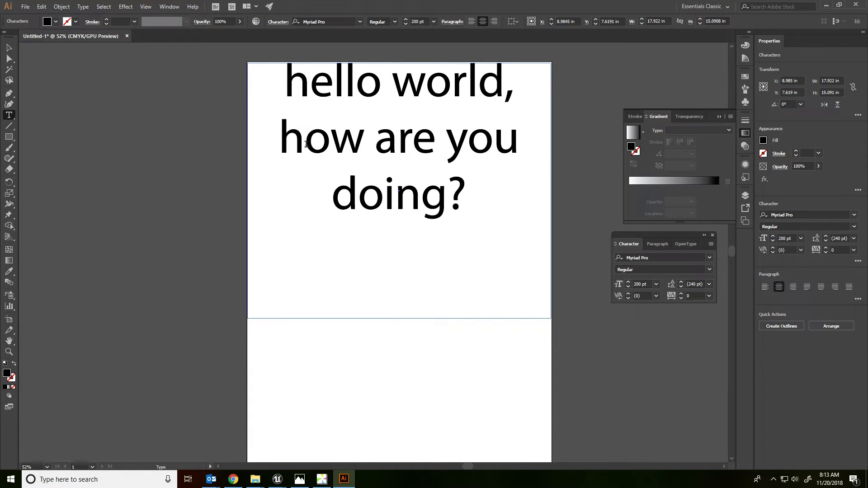
# Step: Set "how are you doing?" to a 152 pt font size with 156 pt leading
pyautogui.moveTo(276, 140); pyautogui.dragTo(528, 198)
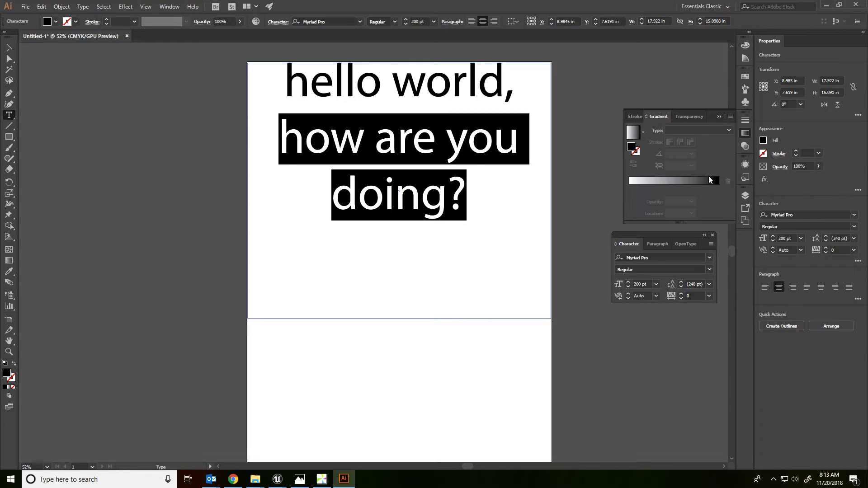
pyautogui.click(628, 286)
pyautogui.click(628, 286)
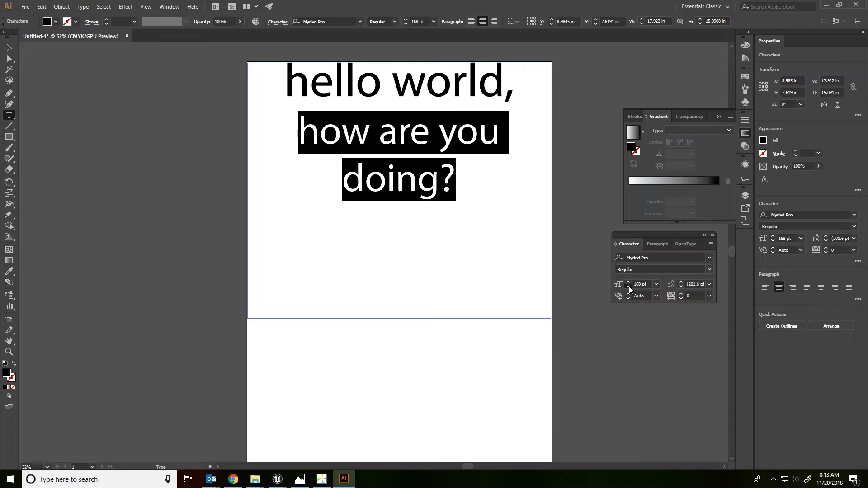
pyautogui.click(681, 285)
pyautogui.click(681, 285)
pyautogui.click(682, 285)
pyautogui.press('Escape')
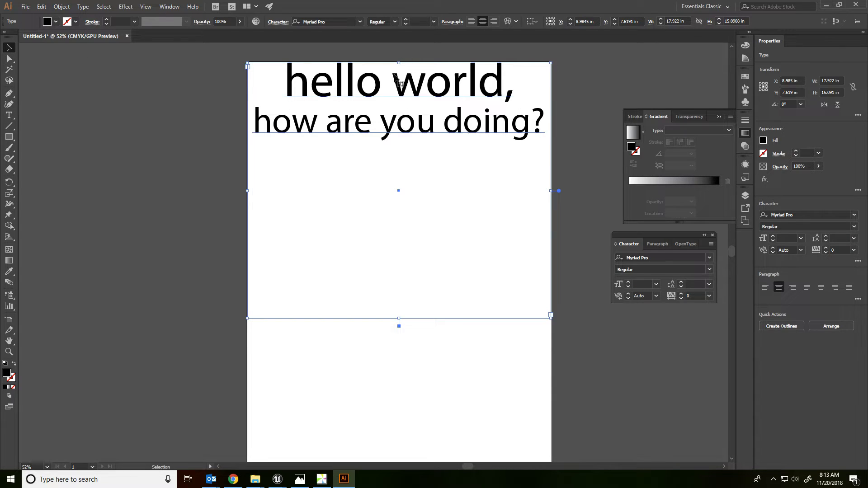
# Step: Cut "how are you doing?" out of the text area and shorten the frame to about 2.75 in around "hello world,"
pyautogui.doubleClick(413, 160)
pyautogui.hotkey('ctrl', 'a')
pyautogui.press('Down')
pyautogui.hotkey('shift', 'End')
pyautogui.hotkey('ctrl', 'c')
pyautogui.press('Escape')
pyautogui.press('BackSpace')
pyautogui.press('BackSpace')
pyautogui.press('Escape')
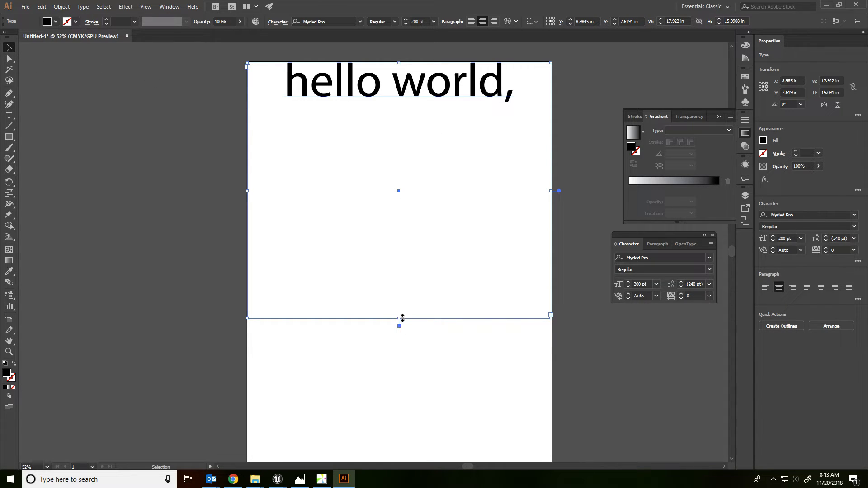
pyautogui.moveTo(400, 314); pyautogui.dragTo(405, 107)
pyautogui.click(352, 227)
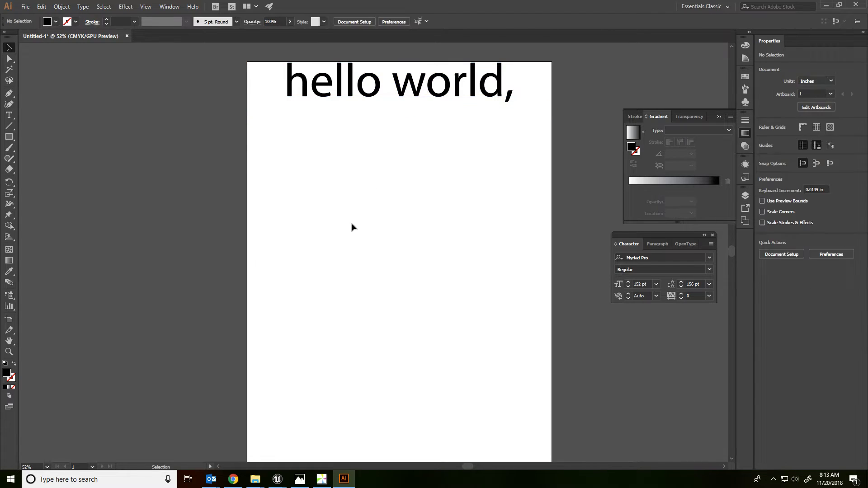
# Step: Paste "how are you doing?" as separate text below "hello world," and break it into two lines after "are", removing the stray period
pyautogui.hotkey('ctrl', 'v')
pyautogui.moveTo(372, 248); pyautogui.dragTo(419, 205)
pyautogui.doubleClick(368, 209)
pyautogui.tripleClick(385, 207)
pyautogui.click(384, 207)
pyautogui.press('Return')
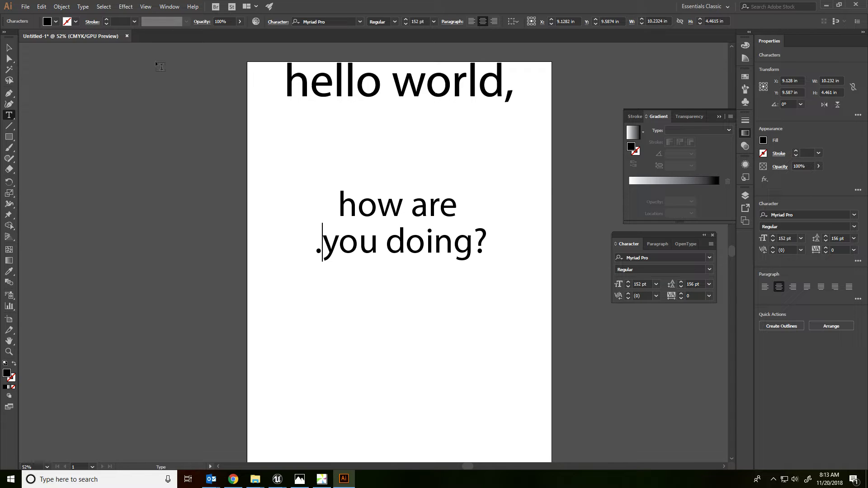
pyautogui.press('BackSpace')
pyautogui.press('Escape')
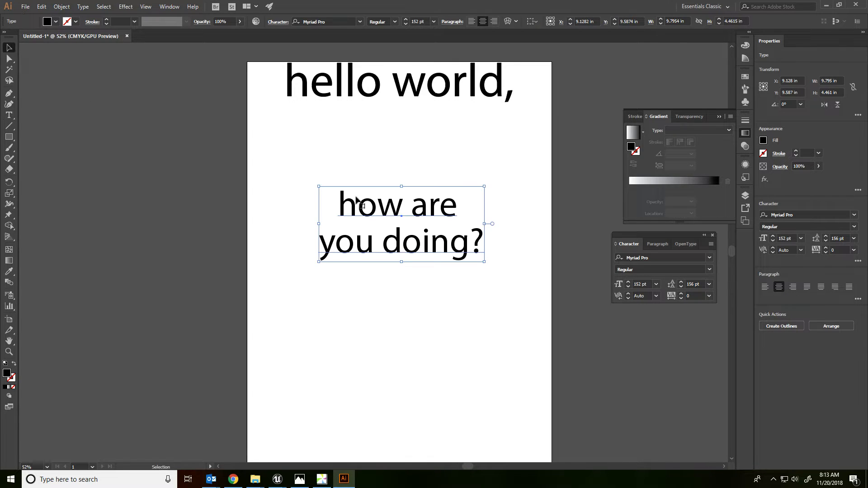
# Step: Try squashing the "how are you doing?" point text vertically and undo the scaling
pyautogui.moveTo(402, 262); pyautogui.dragTo(407, 235)
pyautogui.hotkey('ctrl', 'z')
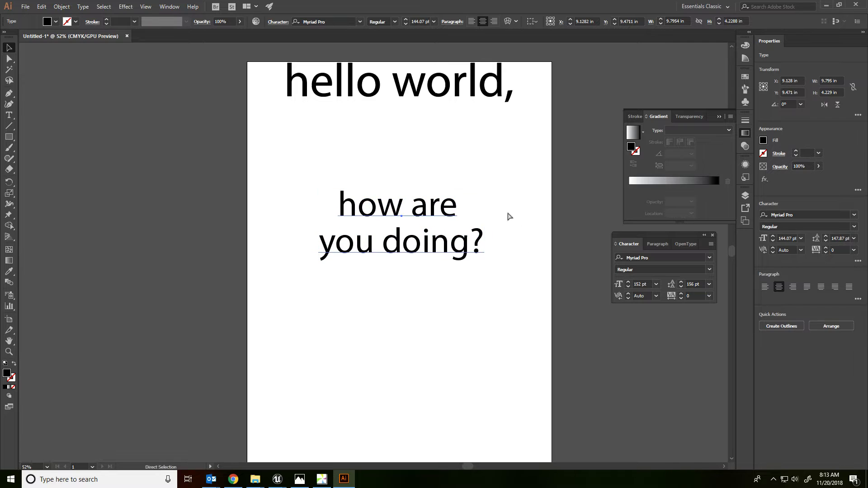
pyautogui.click(494, 223)
pyautogui.click(475, 235)
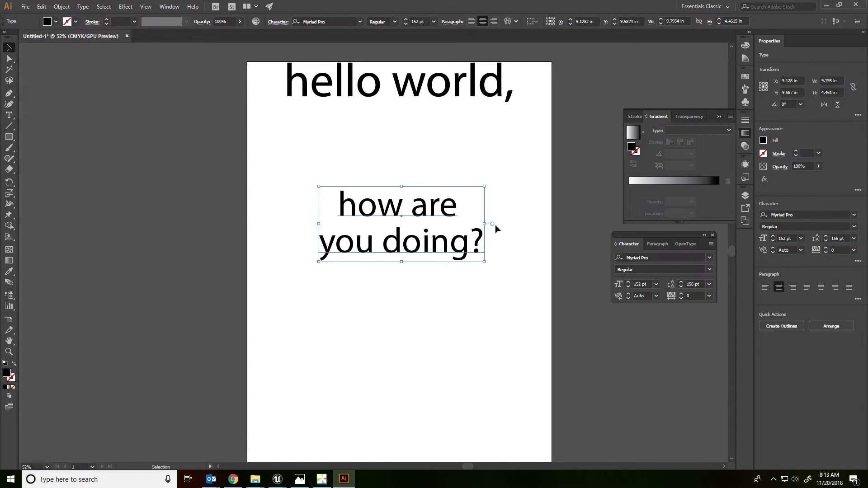
# Step: Convert "how are you doing?" to area type and shorten its frame to about 3.35 in tall
pyautogui.doubleClick(493, 224)
pyautogui.moveTo(401, 262); pyautogui.dragTo(408, 244)
pyautogui.click(471, 279)
pyautogui.click(445, 216)
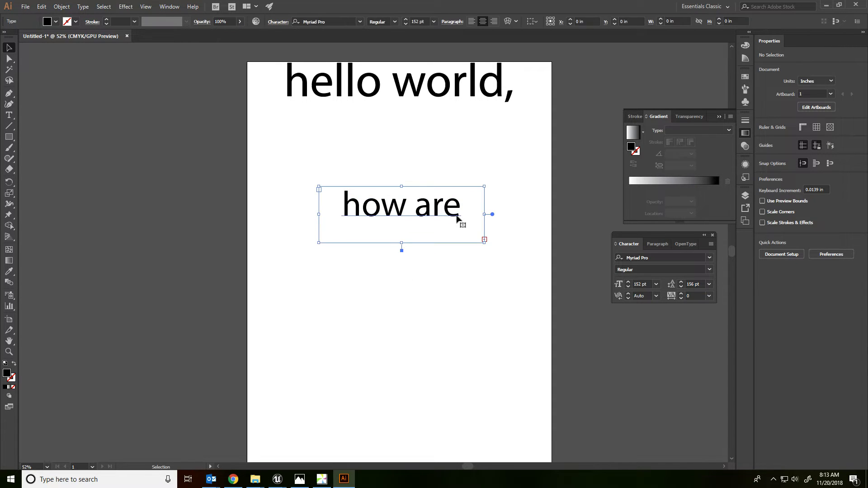
pyautogui.click(435, 275)
# Step: Extend the "how are you doing?" frame to about 5.9 in tall and convert it back to point type
pyautogui.click(483, 242)
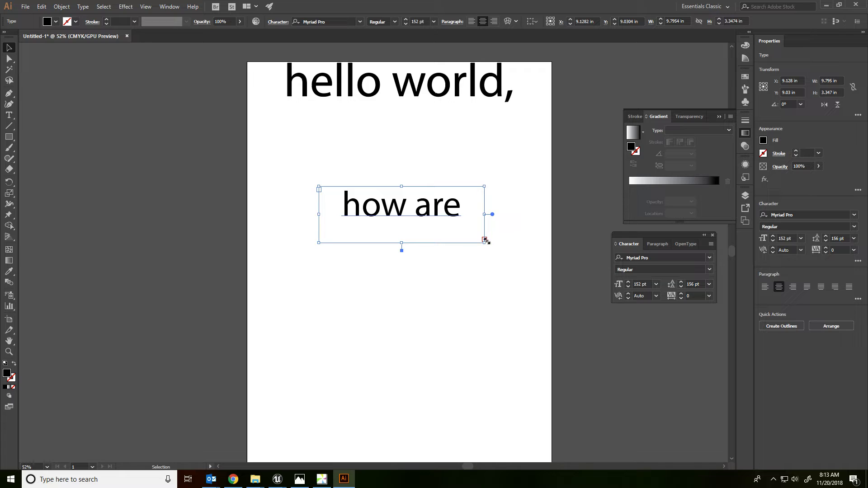
pyautogui.moveTo(401, 244); pyautogui.dragTo(402, 286)
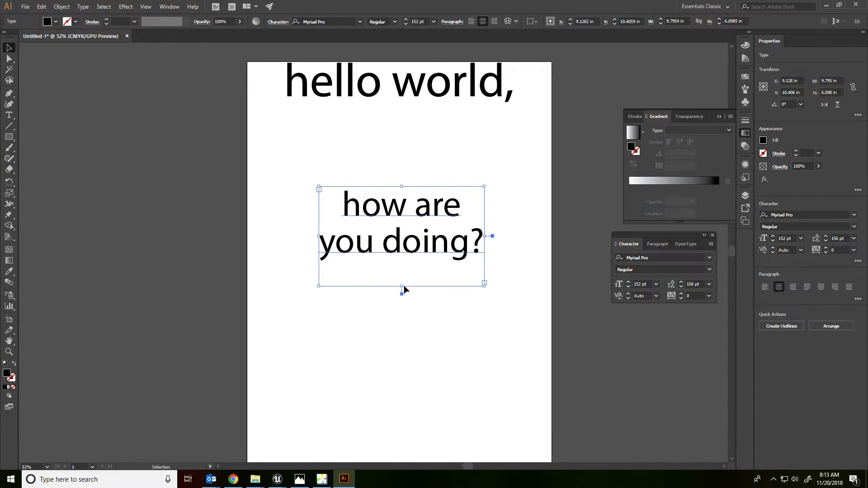
pyautogui.doubleClick(493, 236)
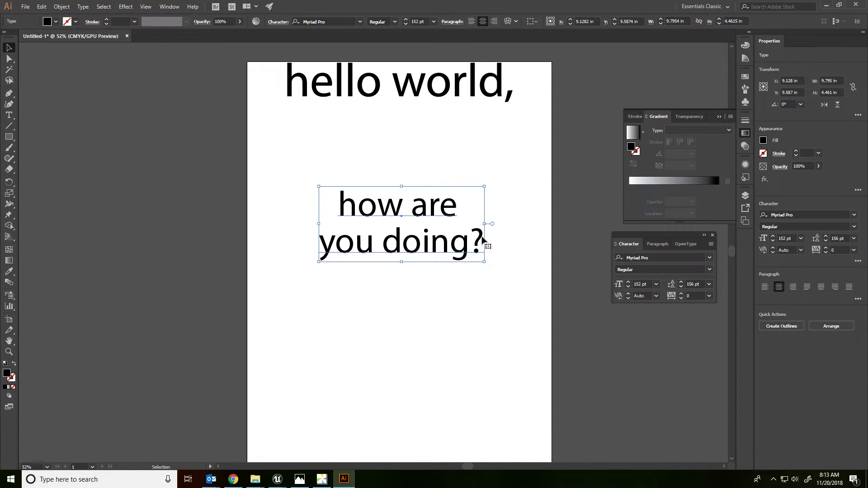
# Step: Try stretching the "how are you doing?" point text to about 14.1 in tall and rotating it, and undo both changes
pyautogui.moveTo(402, 262); pyautogui.dragTo(411, 423)
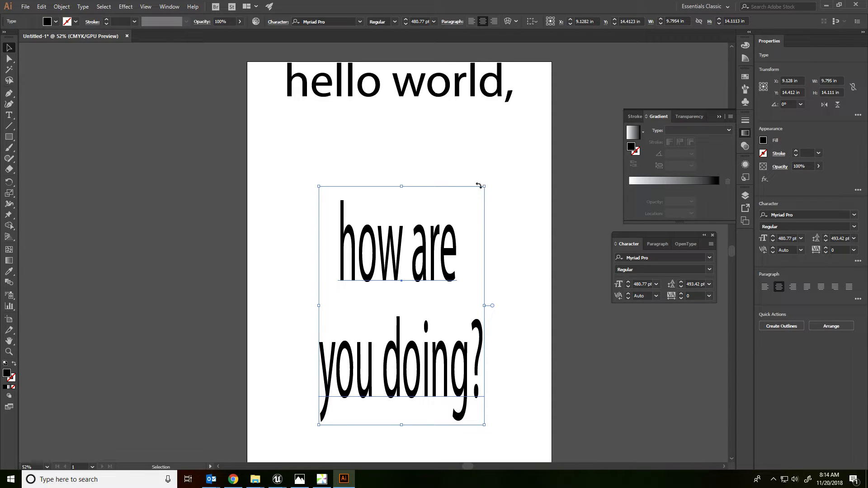
pyautogui.moveTo(486, 185); pyautogui.dragTo(542, 275)
pyautogui.hotkey('ctrl', 'z')
pyautogui.hotkey('ctrl', 'z')
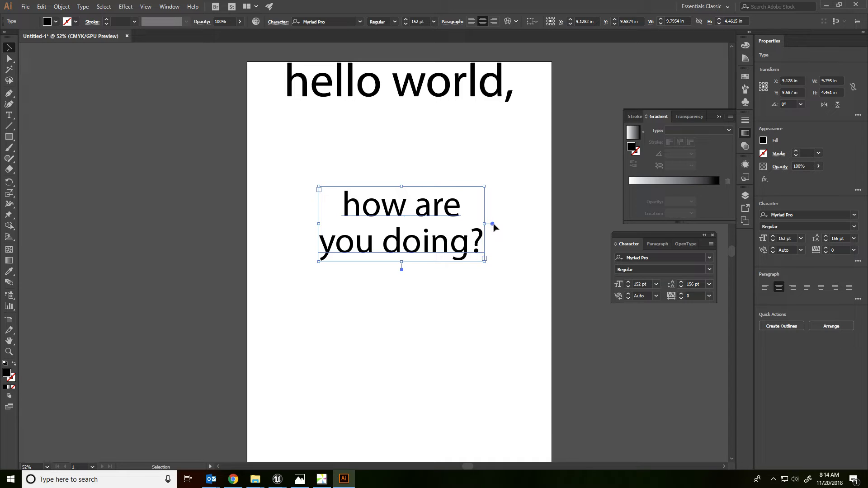
# Step: Try enlarging the "how are you doing?" text area, and widen it to about 18 in across the artboard
pyautogui.moveTo(402, 269); pyautogui.dragTo(413, 357)
pyautogui.moveTo(484, 224); pyautogui.dragTo(569, 225)
pyautogui.hotkey('ctrl', 'z')
pyautogui.moveTo(321, 224); pyautogui.dragTo(247, 223)
pyautogui.moveTo(487, 225); pyautogui.dragTo(552, 231)
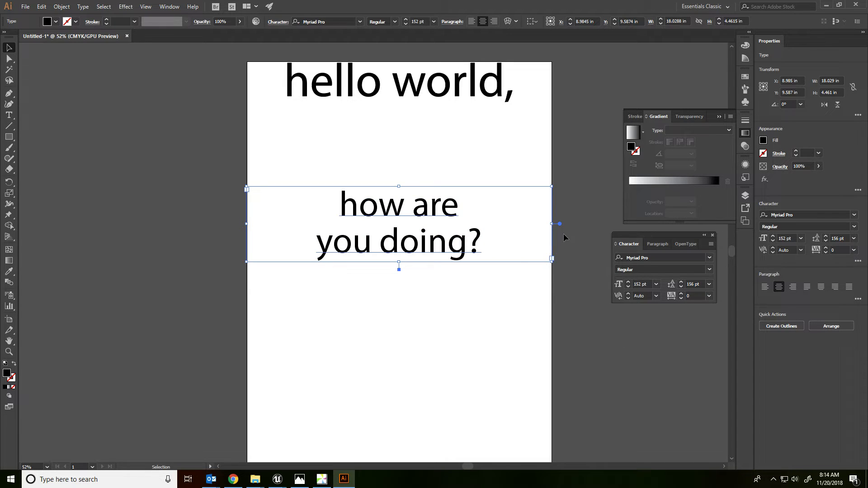
# Step: Narrow the lower text frame to about 10.55 in and the "hello world," frame to about 14.2 in, bringing both texts close together
pyautogui.moveTo(243, 226); pyautogui.dragTo(311, 227)
pyautogui.moveTo(445, 86); pyautogui.dragTo(444, 162)
pyautogui.moveTo(545, 164); pyautogui.dragTo(520, 164)
pyautogui.moveTo(363, 224); pyautogui.dragTo(363, 208)
# Step: Place the text cursor near the end of "world" in the upper text and set the kerning there to -13
pyautogui.scroll(1, 366, 177)
pyautogui.scroll(1, 429, 206)
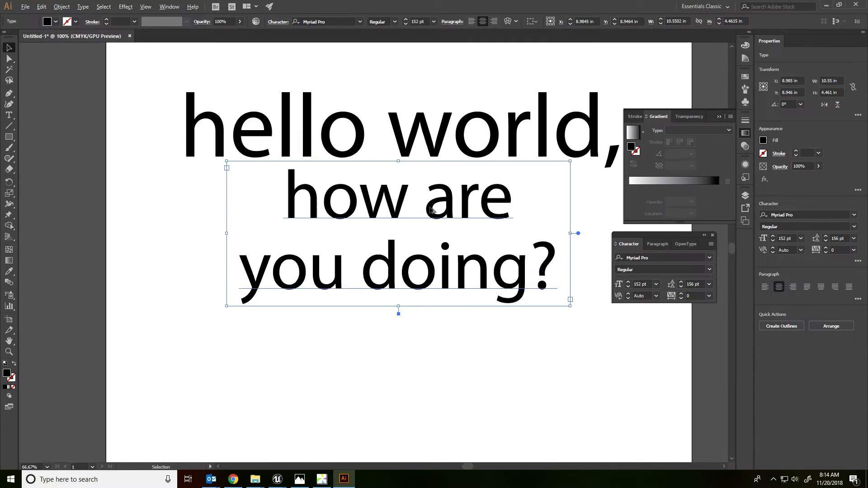
pyautogui.moveTo(503, 112); pyautogui.dragTo(457, 157)
pyautogui.click(466, 94)
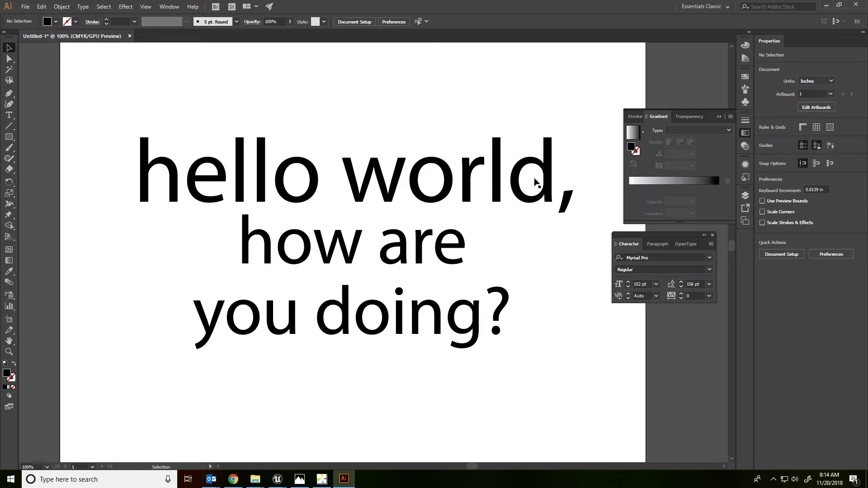
pyautogui.doubleClick(503, 182)
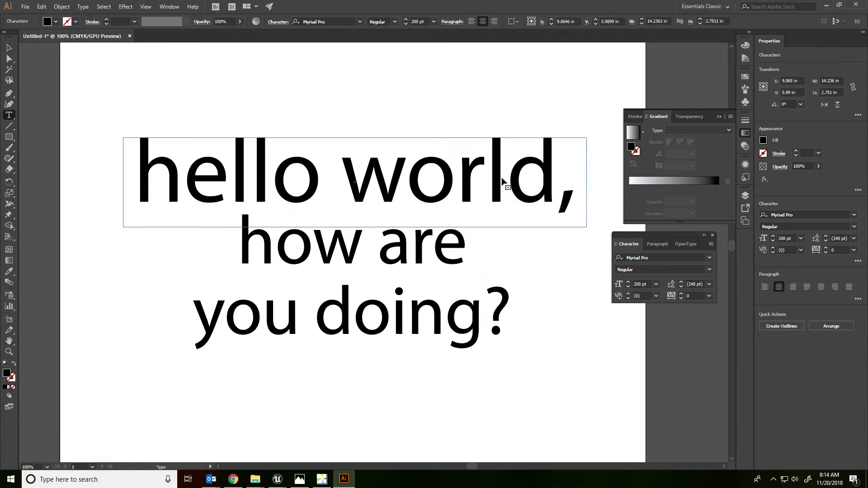
pyautogui.click(628, 298)
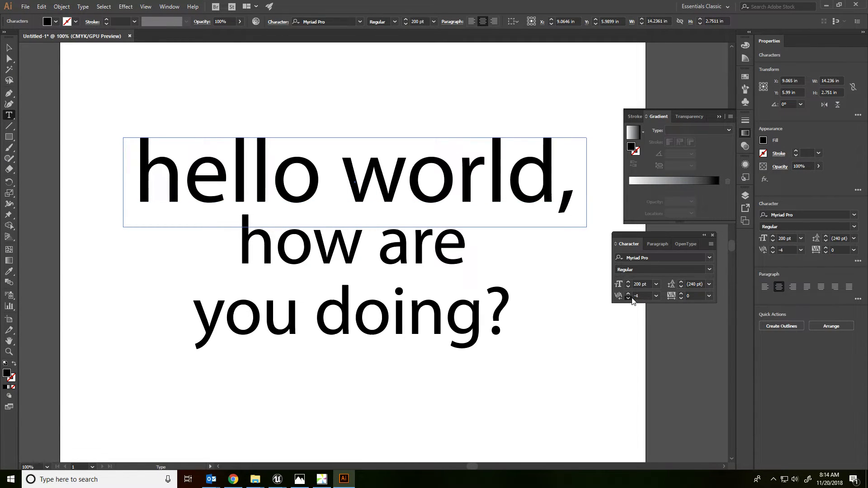
pyautogui.click(628, 298)
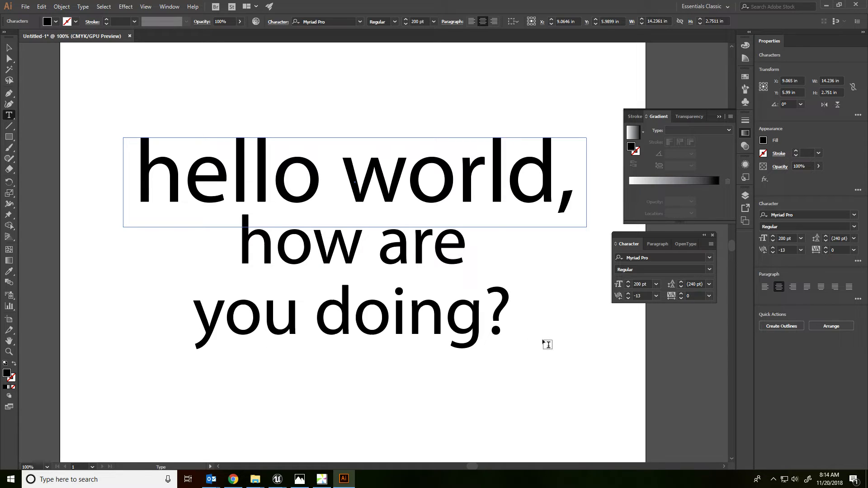
# Step: Set the kerning after the "d" of "doing" to -6, tighten the following letter pairs, and finish editing the text
pyautogui.click(357, 322)
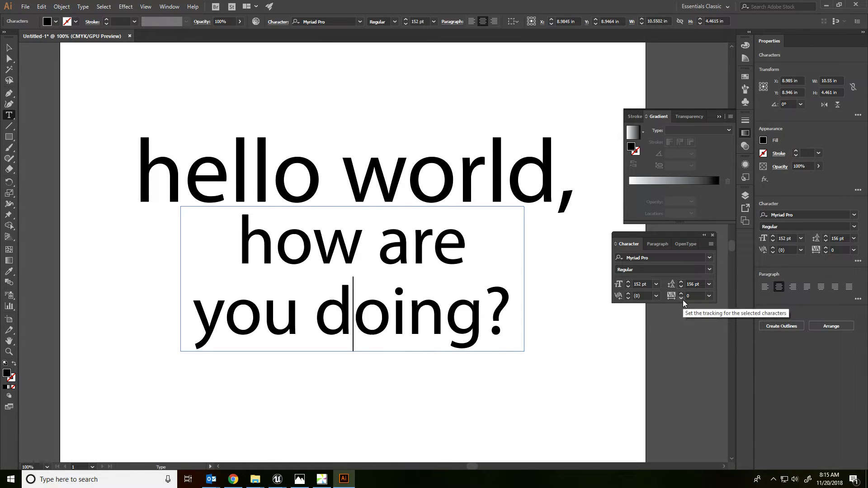
pyautogui.click(628, 298)
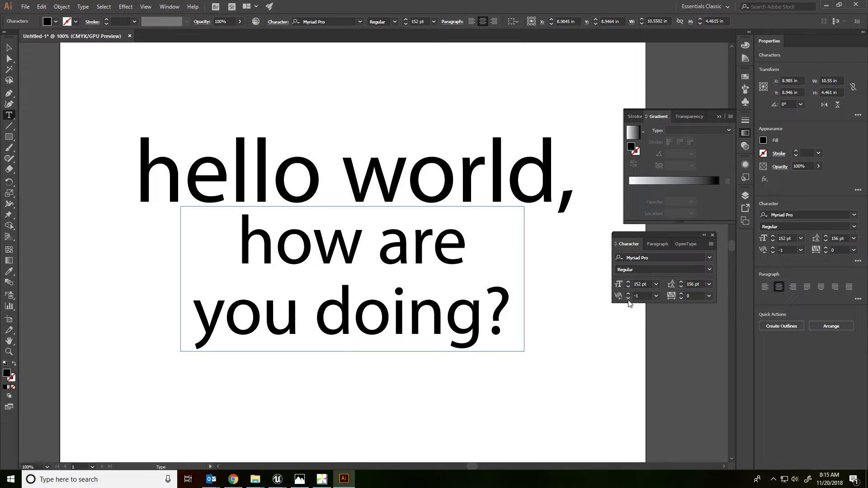
pyautogui.press('Right')
pyautogui.press('Right')
pyautogui.press('Right')
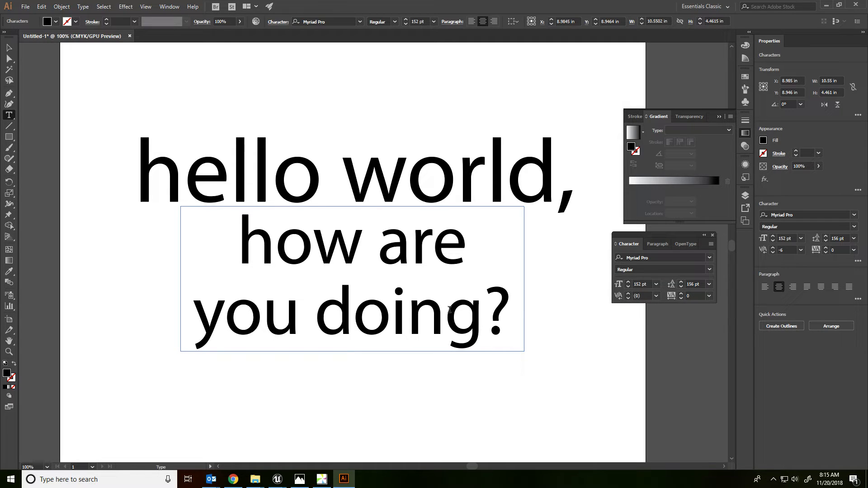
pyautogui.click(628, 298)
pyautogui.click(628, 298)
pyautogui.click(628, 298)
pyautogui.click(628, 298)
pyautogui.click(628, 298)
pyautogui.click(629, 298)
pyautogui.click(628, 298)
pyautogui.click(628, 297)
pyautogui.click(9, 48)
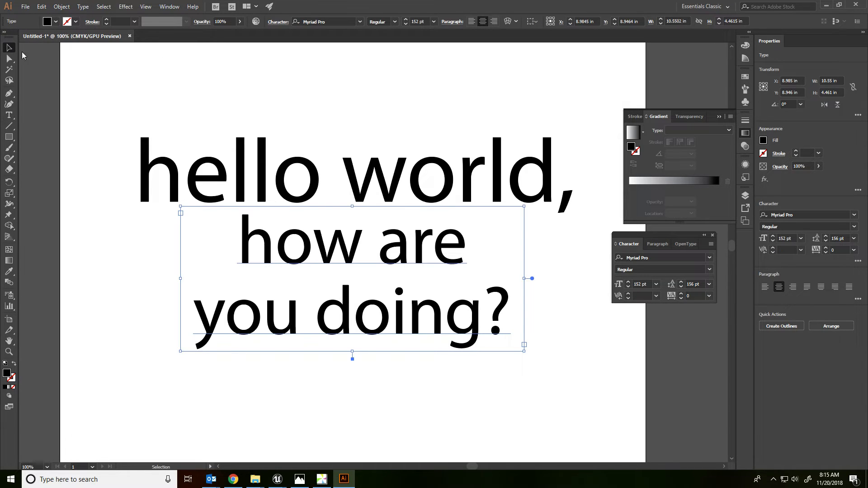
pyautogui.click(360, 102)
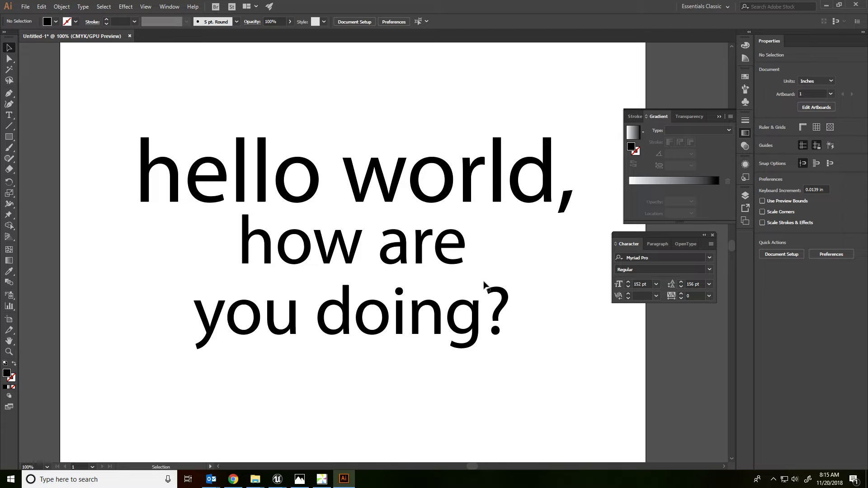
# Step: Set the leading of the "how are you doing?" text to 130 pt and deselect it
pyautogui.click(441, 263)
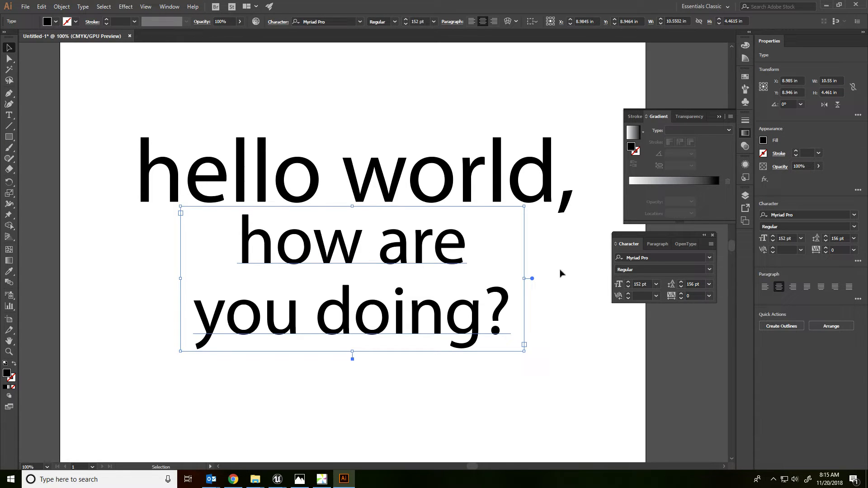
pyautogui.click(682, 288)
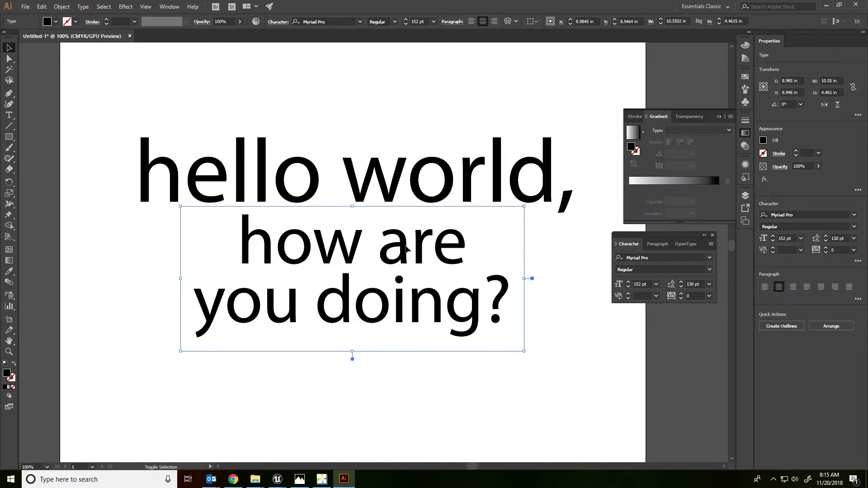
pyautogui.hotkey('ctrl', 'shift', 'a')
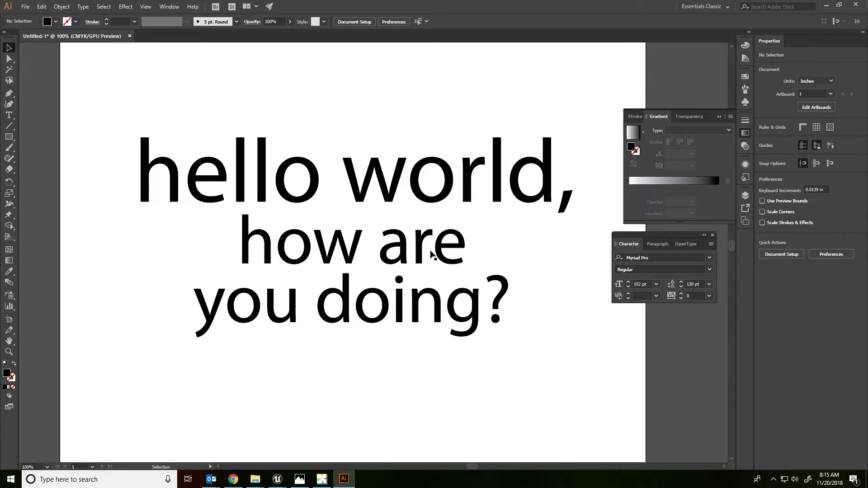
# Step: Nudge the "how are you doing?" frame up by about 0.1 in, closer to the upper text, and deselect it
pyautogui.click(444, 255)
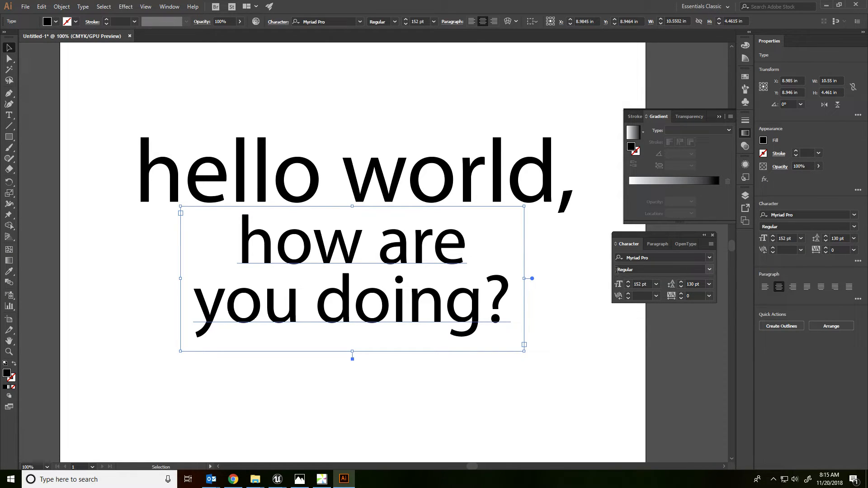
pyautogui.press('Up')
pyautogui.press('Up')
pyautogui.press('Up')
pyautogui.press('Up')
pyautogui.press('Up')
pyautogui.press('Up')
pyautogui.press('Up')
pyautogui.click(370, 143)
pyautogui.click(378, 125)
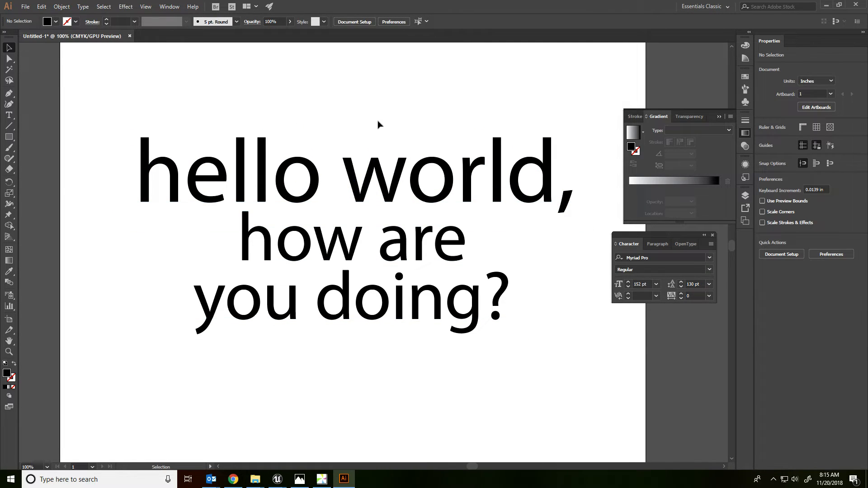
# Step: Set the font style of the word "world" to Bold
pyautogui.click(394, 181)
pyautogui.doubleClick(432, 200)
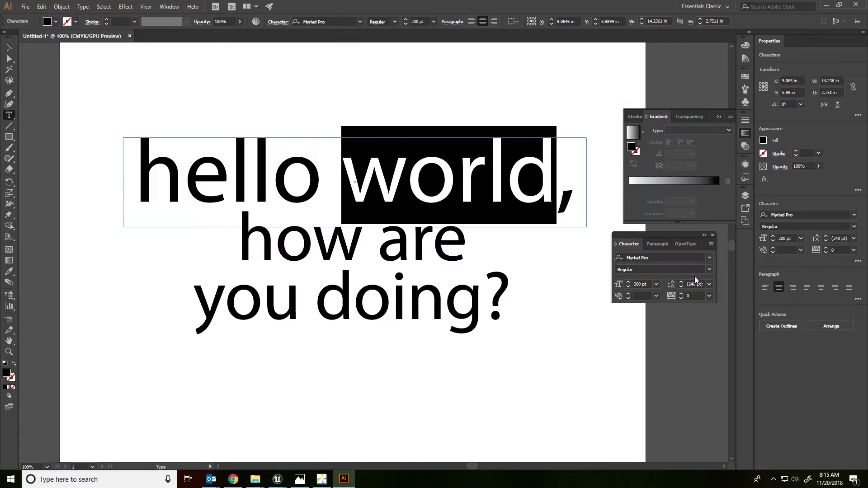
pyautogui.click(709, 270)
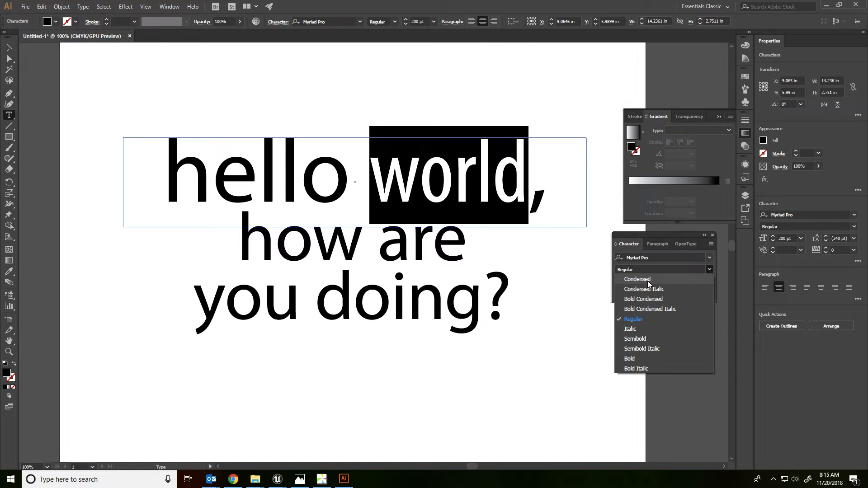
pyautogui.click(636, 360)
# Step: Set the font style of the word "hello" to Condensed
pyautogui.tripleClick(244, 176)
pyautogui.click(260, 183)
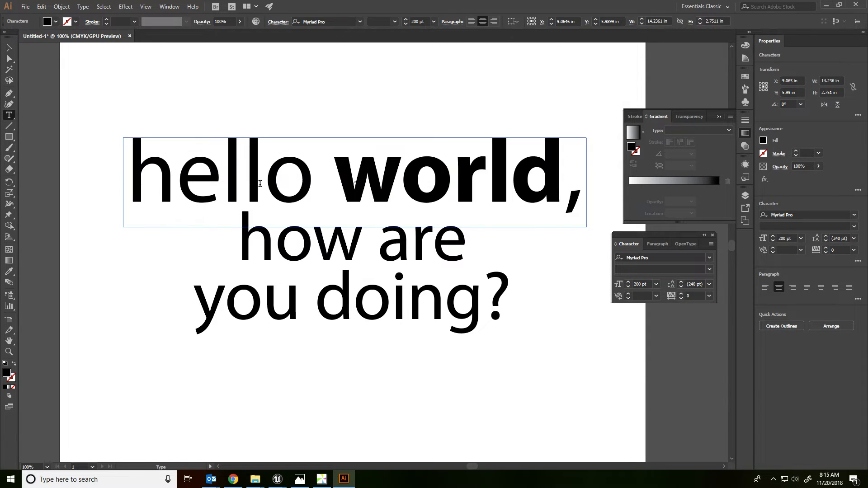
pyautogui.doubleClick(260, 183)
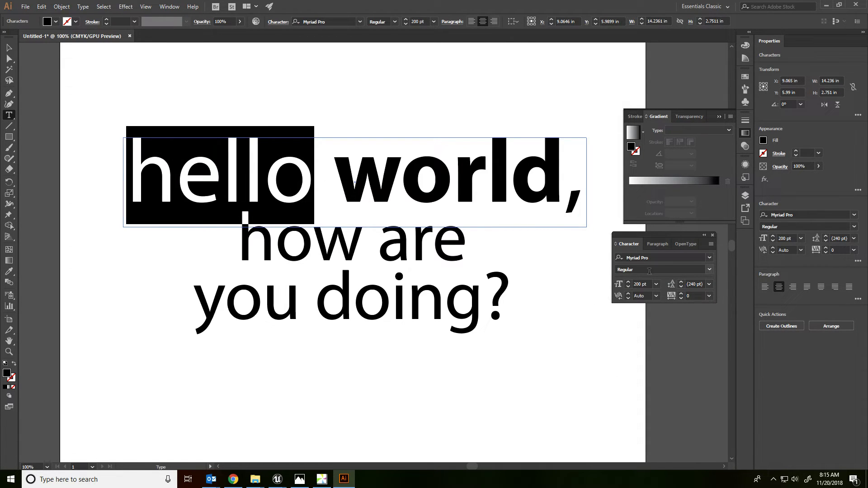
pyautogui.click(709, 269)
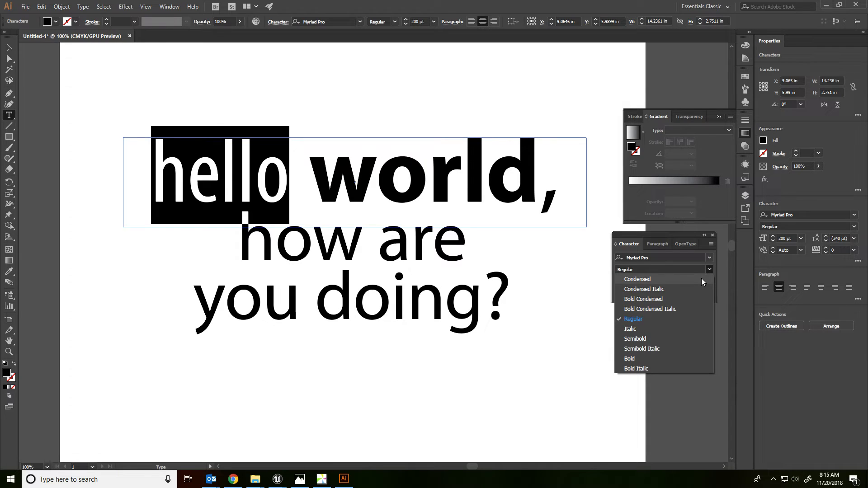
pyautogui.click(702, 279)
# Step: Set the line "how are" to Italic and the word "doing" to Bold
pyautogui.tripleClick(283, 247)
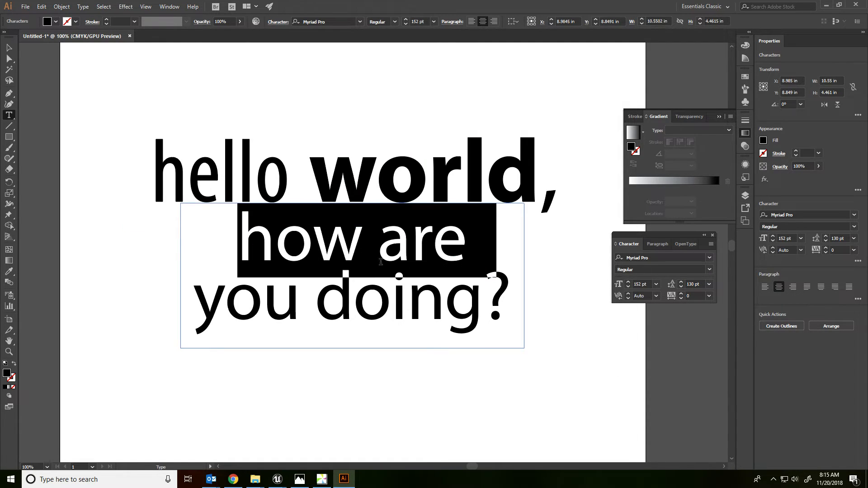
pyautogui.click(689, 270)
pyautogui.click(709, 270)
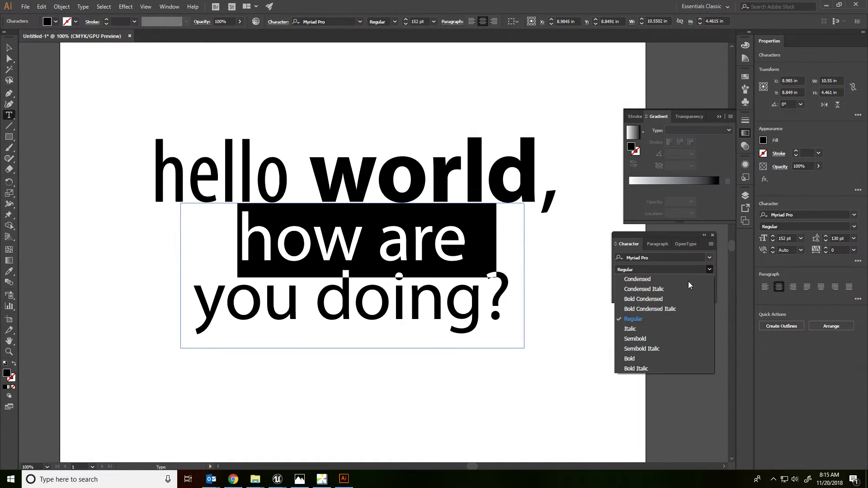
pyautogui.click(656, 329)
pyautogui.doubleClick(383, 291)
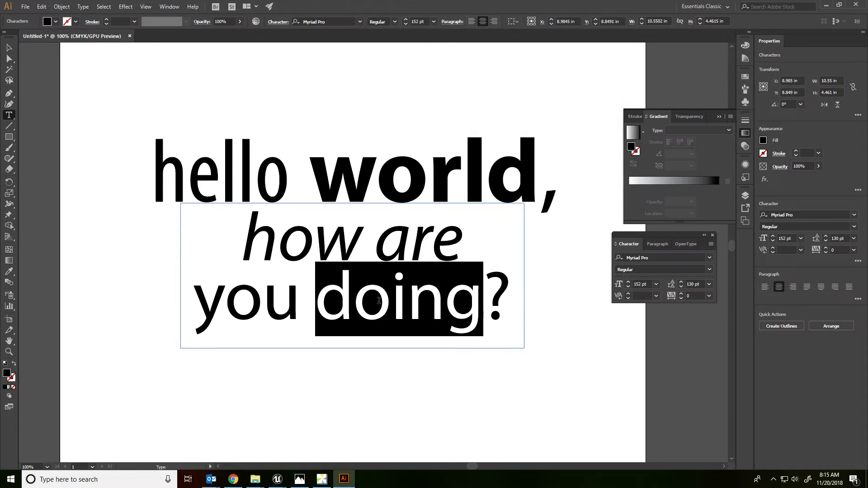
pyautogui.click(704, 270)
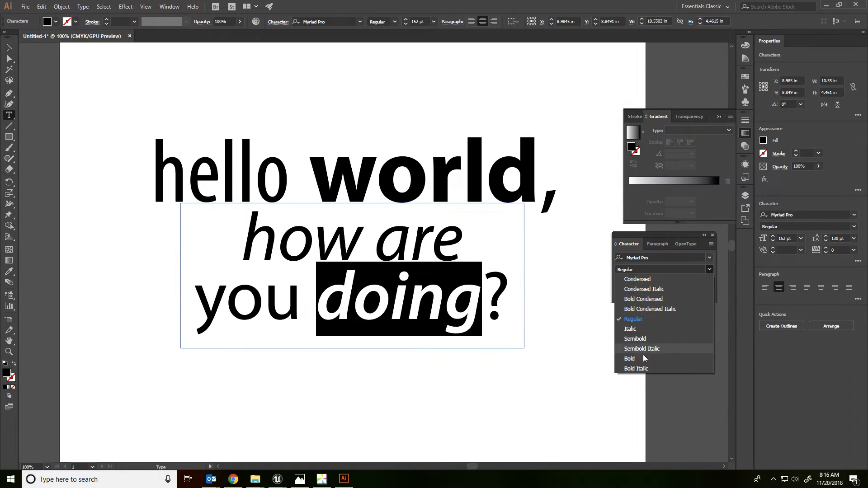
pyautogui.click(633, 361)
# Step: Set the font style of the word "world" to Condensed, then finish text editing and deselect everything
pyautogui.doubleClick(423, 174)
pyautogui.click(709, 270)
pyautogui.click(654, 278)
pyautogui.click(484, 234)
pyautogui.click(415, 250)
pyautogui.press('Escape')
pyautogui.click(252, 87)
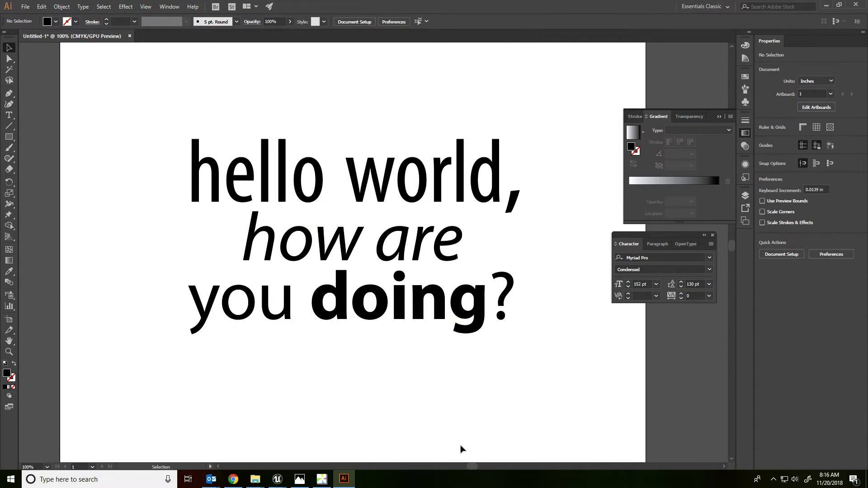
# Step: Try enlarging both selected text frames together, undo it, and convert both from area type to point type
pyautogui.scroll(-2, 448, 144)
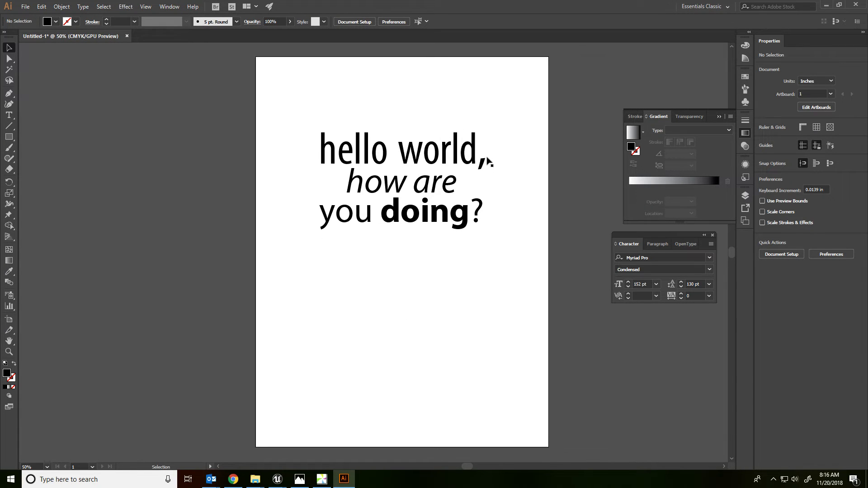
pyautogui.hotkey('ctrl', 'a')
pyautogui.moveTo(516, 232); pyautogui.dragTo(579, 273)
pyautogui.hotkey('ctrl', 'z')
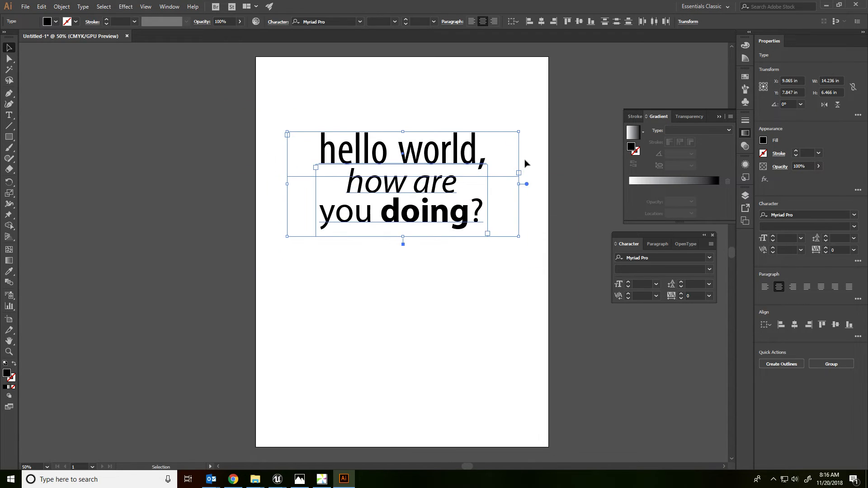
pyautogui.doubleClick(527, 184)
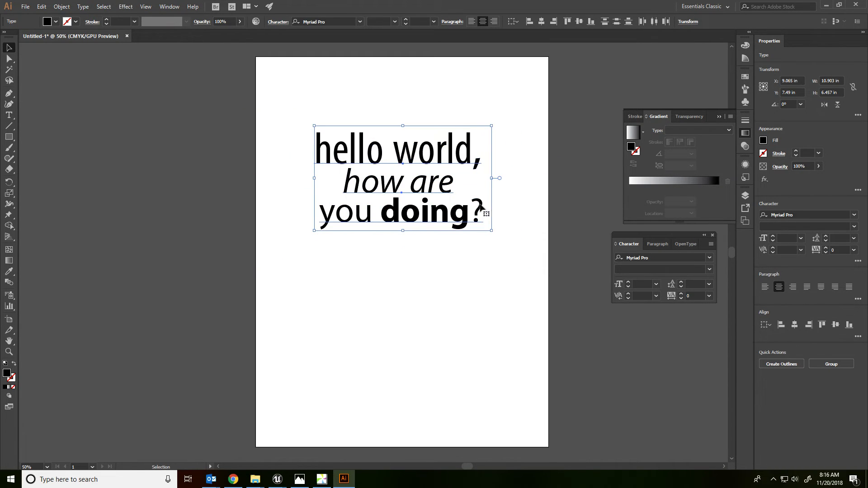
# Step: Enlarge both point texts together to about 17.5 by 10.4 in and move them down to the middle of the artboard
pyautogui.moveTo(492, 231); pyautogui.dragTo(545, 284)
pyautogui.moveTo(420, 139); pyautogui.dragTo(420, 204)
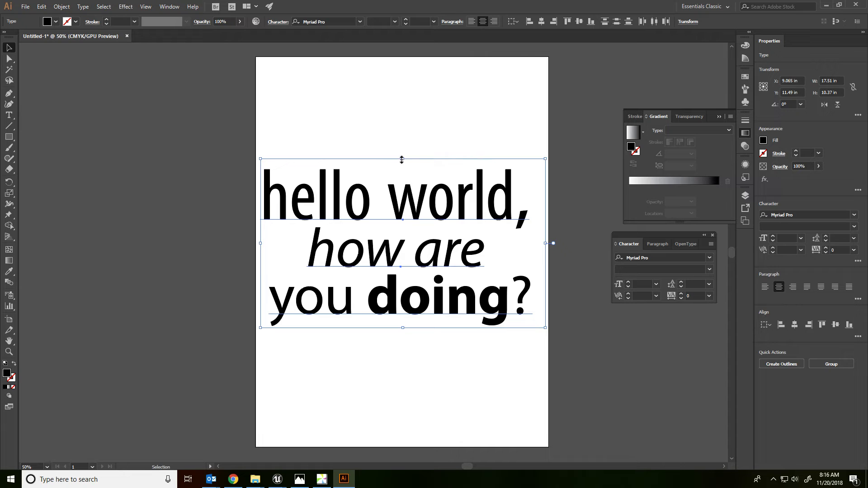
# Step: Try stretching both point texts vertically, first to about 14.9 in tall, and rotating them, undoing each change
pyautogui.moveTo(401, 159); pyautogui.dragTo(394, 86)
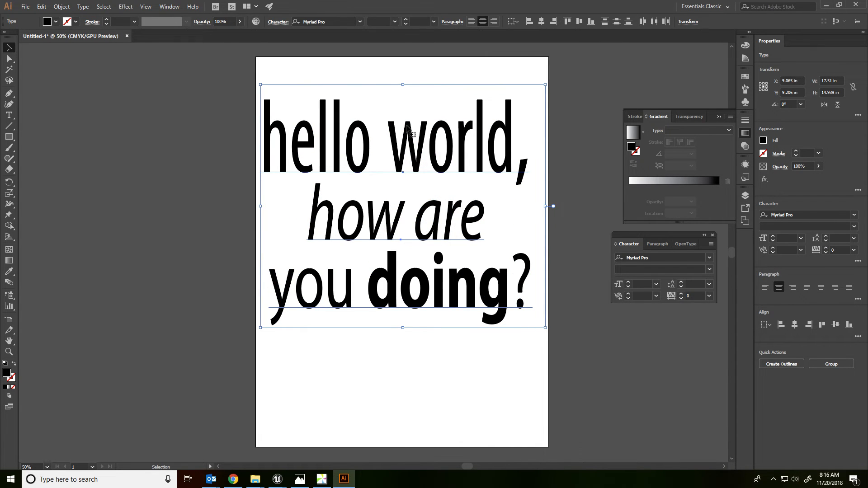
pyautogui.hotkey('ctrl', 'z')
pyautogui.moveTo(403, 161); pyautogui.dragTo(378, 62)
pyautogui.hotkey('ctrl', 'z')
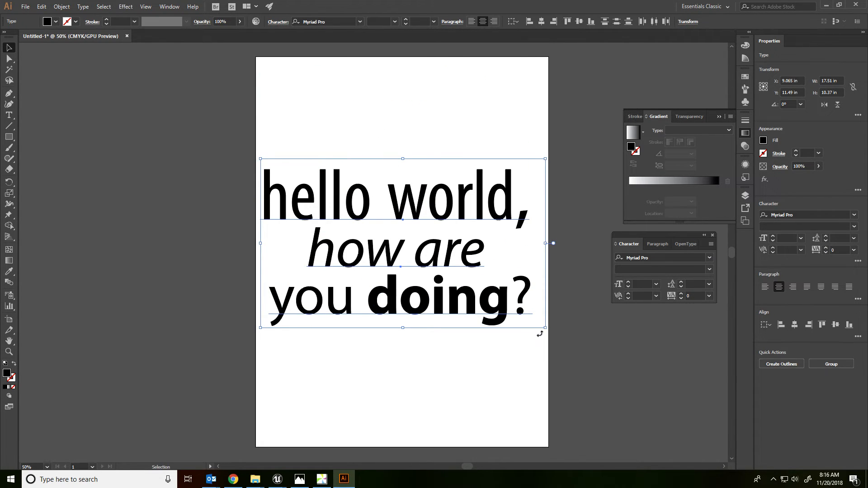
pyautogui.moveTo(546, 328); pyautogui.dragTo(570, 312)
pyautogui.hotkey('ctrl', 'z')
# Step: Switch to Chrome, go to fontspace.com in the Google search tab, and open its most popular fonts
pyautogui.click(233, 479)
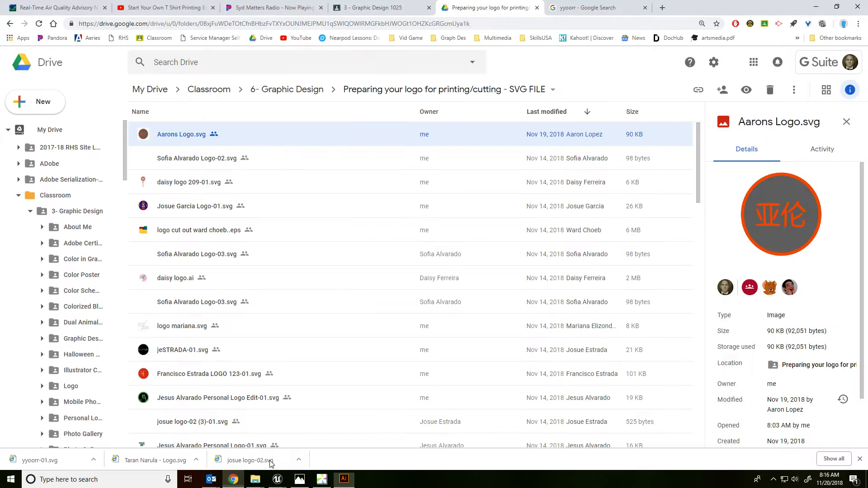
pyautogui.click(633, 7)
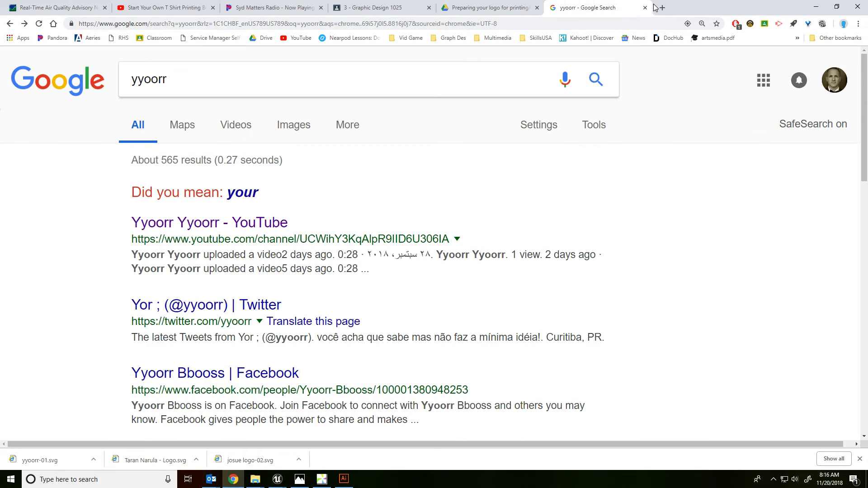
pyautogui.click(374, 26)
pyautogui.write('fontspace.com')
pyautogui.press('Return')
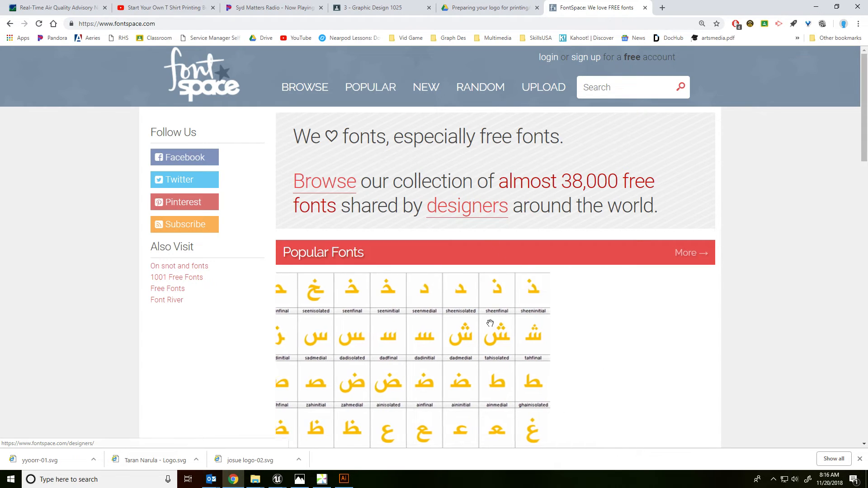
pyautogui.click(371, 88)
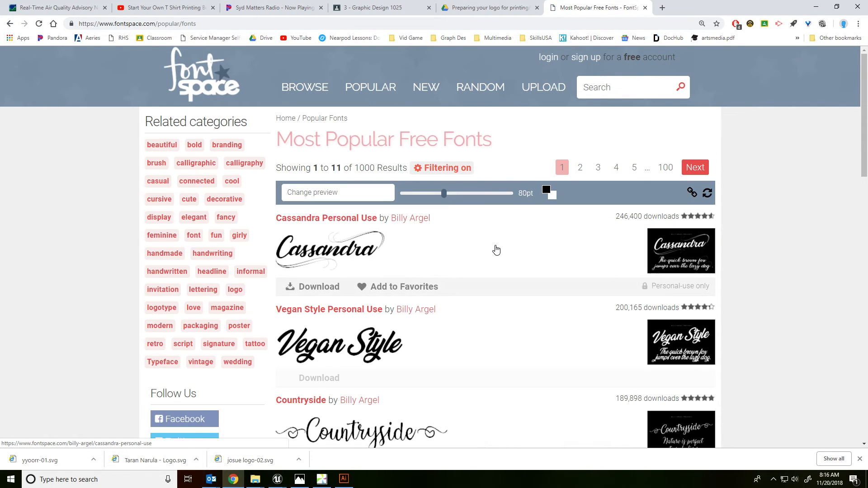
# Step: Browse the most popular fonts, open the Vegan Style Personal Use page and download the font
pyautogui.scroll(-6, 496, 249)
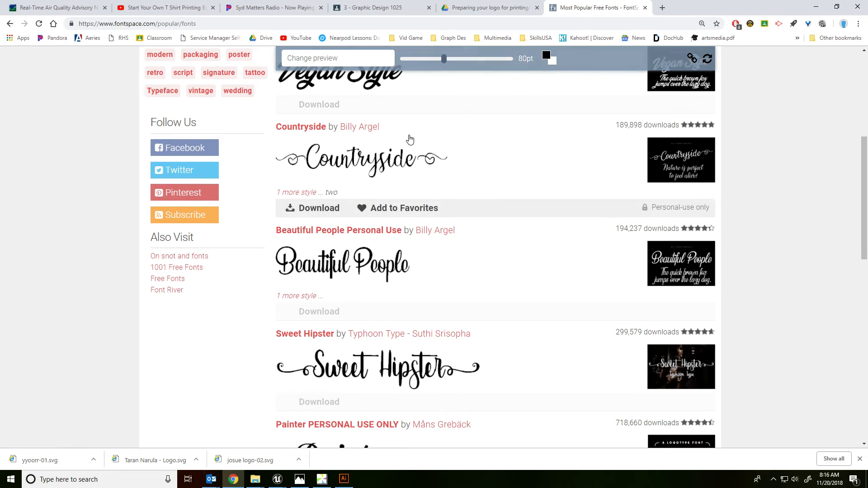
pyautogui.scroll(2, 418, 143)
pyautogui.click(387, 165)
pyautogui.scroll(-4, 292, 197)
pyautogui.scroll(-5, 291, 197)
pyautogui.click(316, 96)
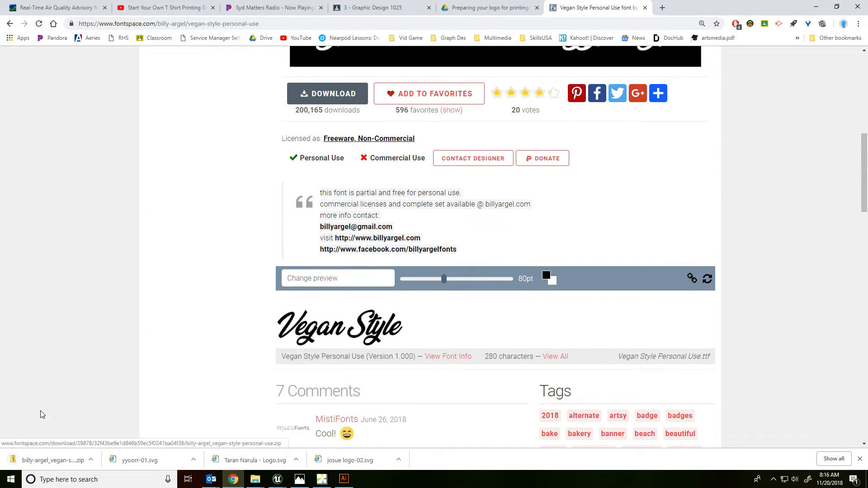
# Step: Open the downloaded zip archive, install the Vegan Style Personal Use TrueType font and close its preview
pyautogui.click(43, 459)
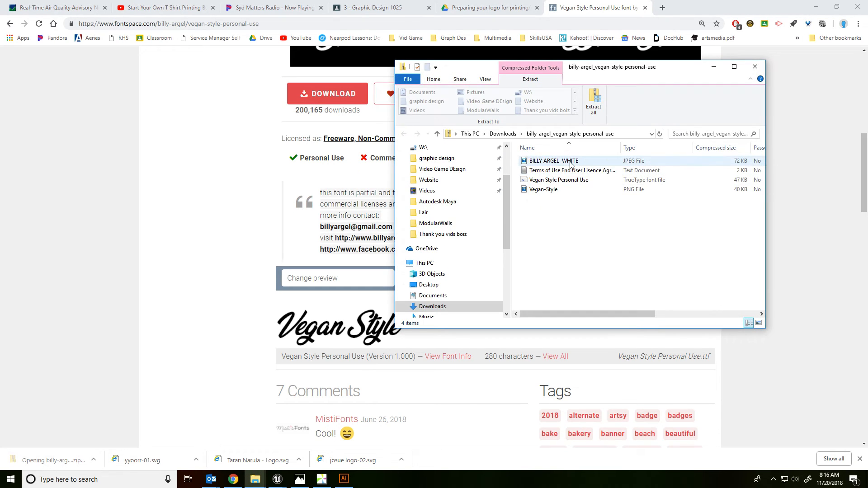
pyautogui.click(634, 181)
pyautogui.doubleClick(634, 180)
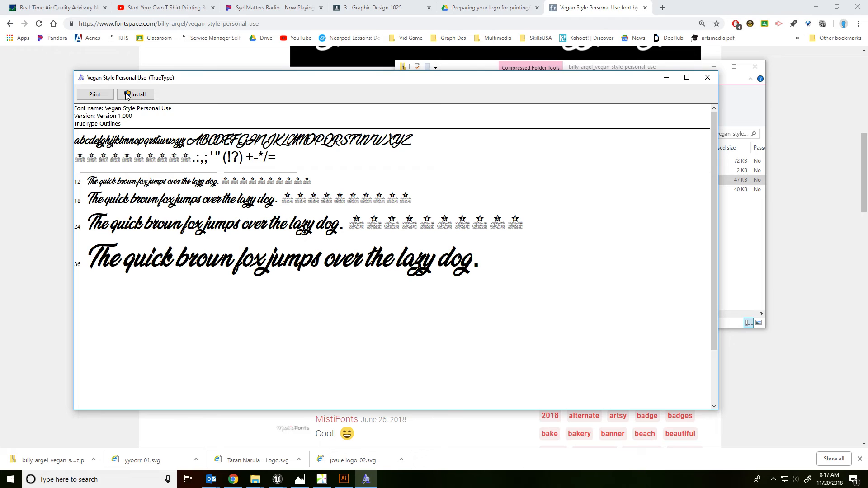
pyautogui.click(127, 95)
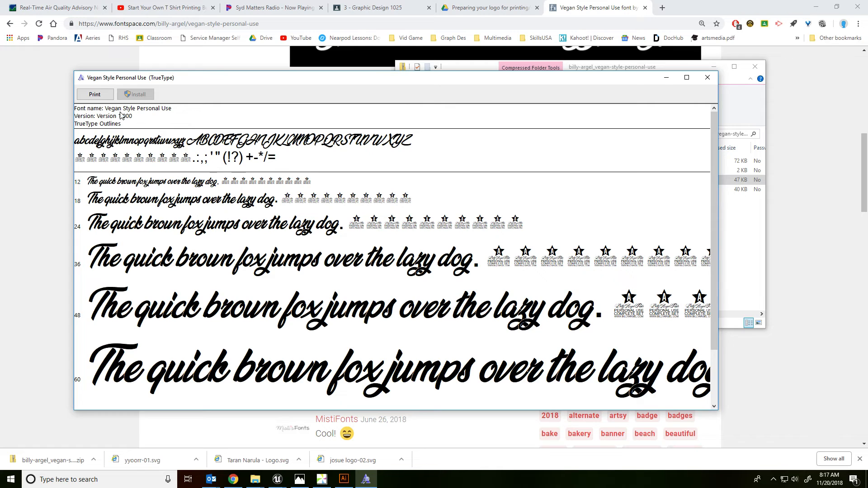
pyautogui.click(707, 77)
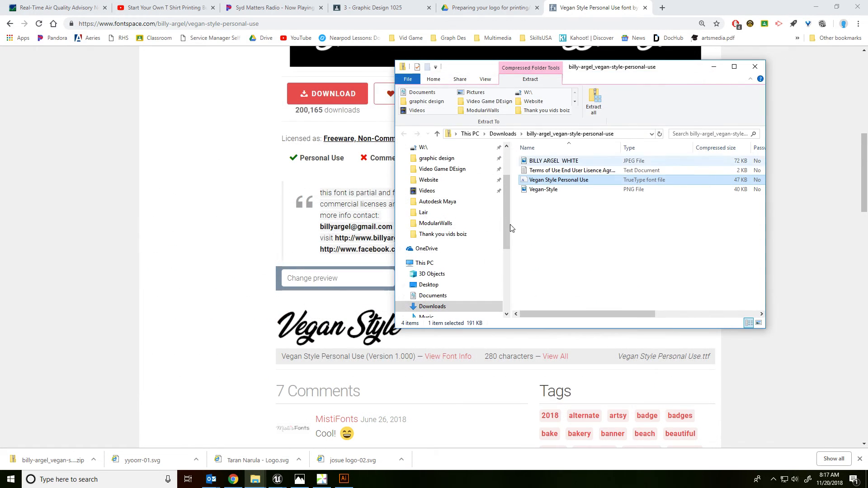
# Step: Switch to Illustrator and set the "hello world," line in the Vegan Style Personal Use font
pyautogui.click(341, 481)
pyautogui.doubleClick(451, 181)
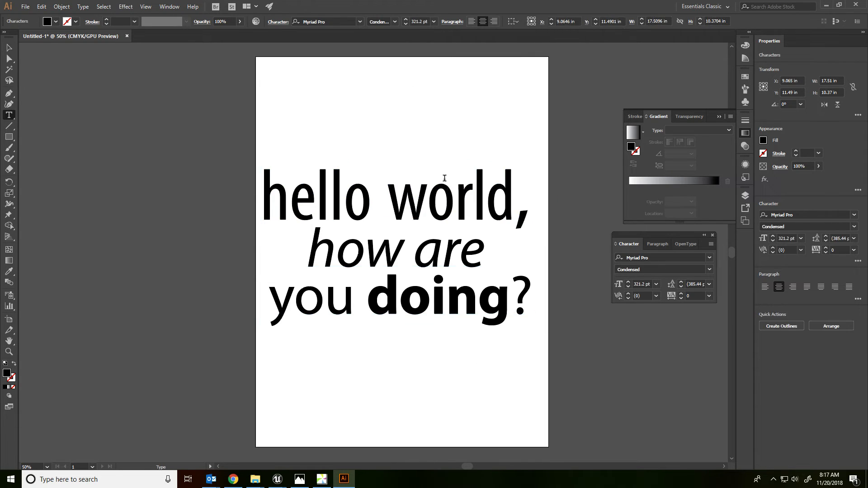
pyautogui.moveTo(262, 195); pyautogui.dragTo(611, 201)
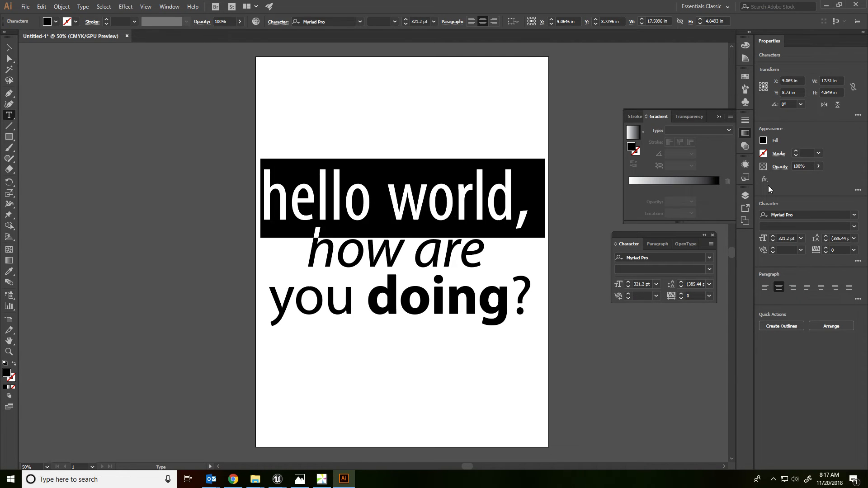
pyautogui.click(709, 257)
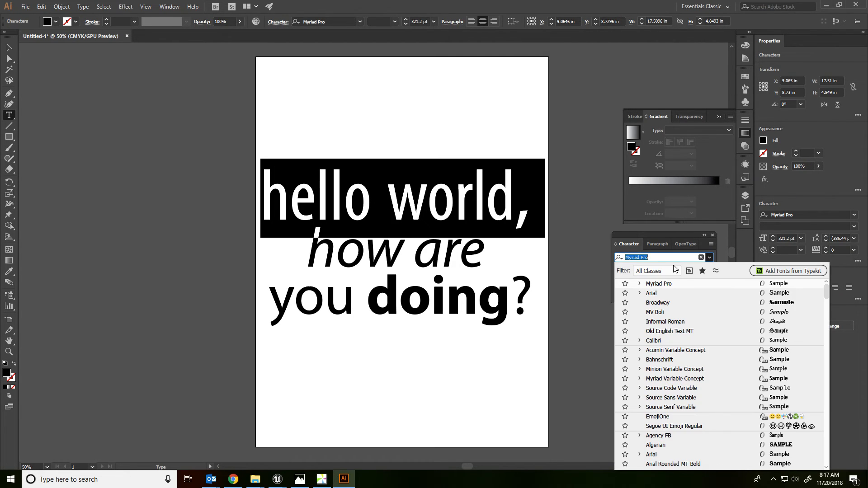
pyautogui.write('vega')
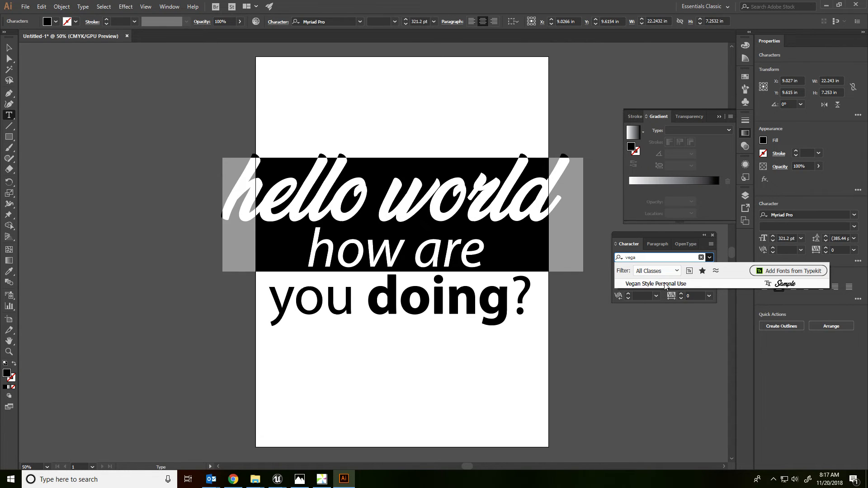
pyautogui.click(665, 285)
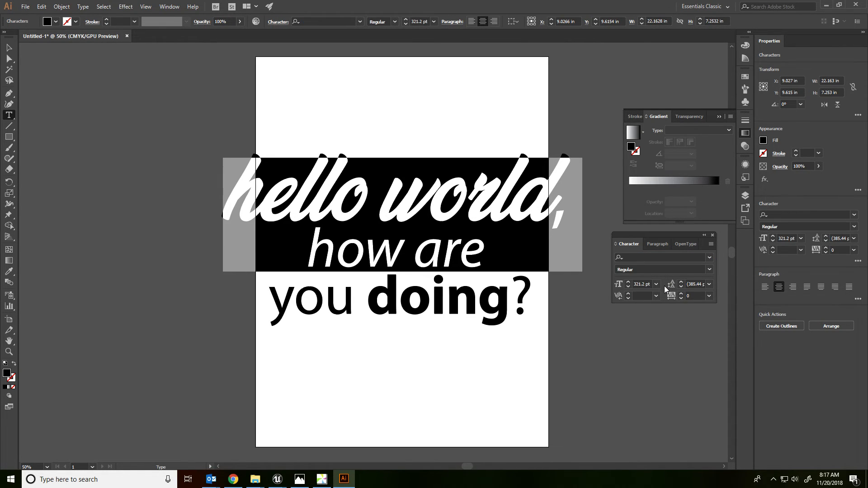
# Step: Reduce the "hello world," font size to 249 pt so it fits the artboard width, and deselect the text
pyautogui.click(628, 286)
pyautogui.moveTo(628, 287); pyautogui.dragTo(628, 286)
pyautogui.press('Escape')
pyautogui.click(309, 109)
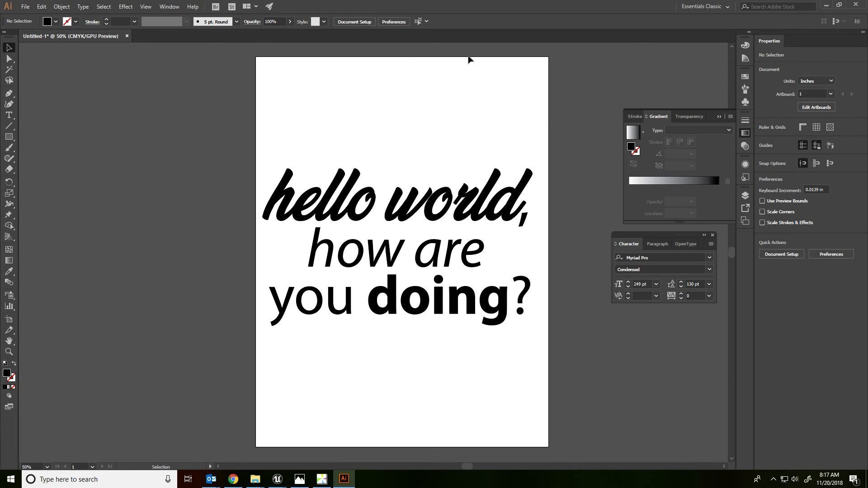
# Step: Draw a rectangle of about 17.9 by 24 in over the artboard and fill it with a medium gray swatch
pyautogui.press('m')
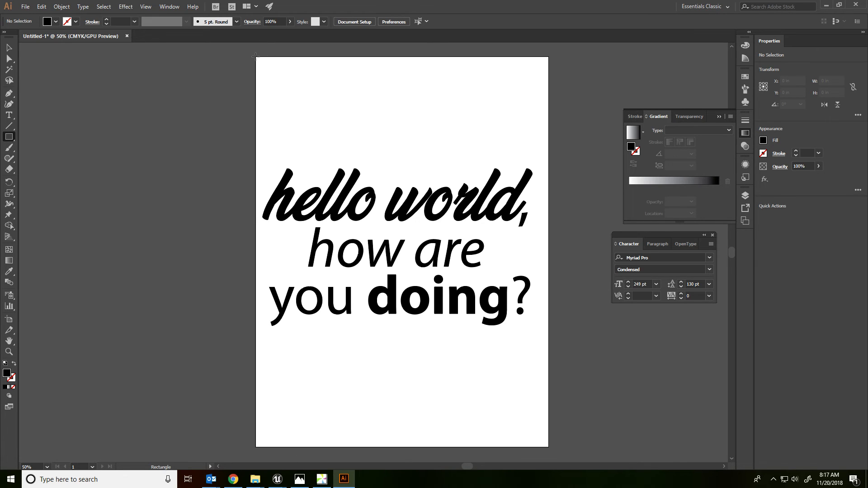
pyautogui.moveTo(256, 57); pyautogui.dragTo(547, 447)
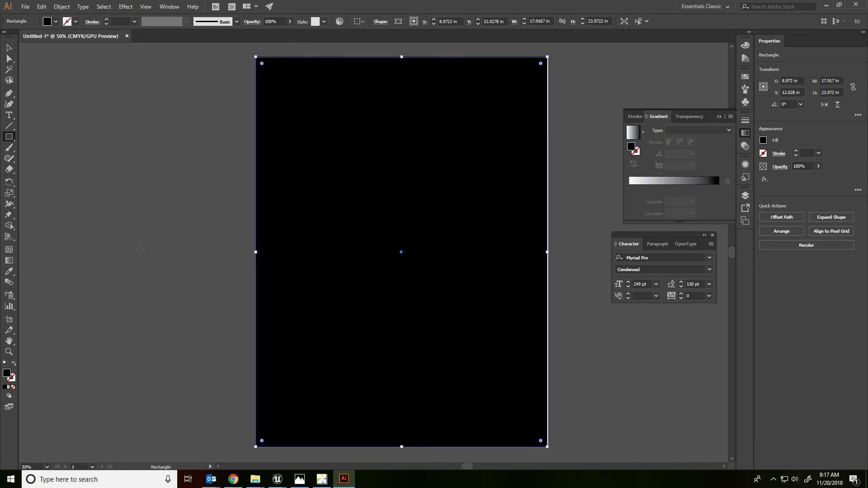
pyautogui.click(67, 22)
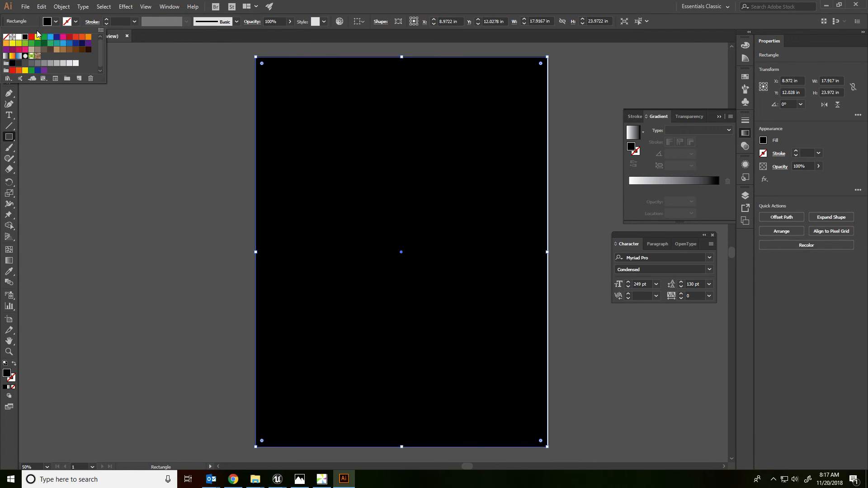
pyautogui.click(36, 63)
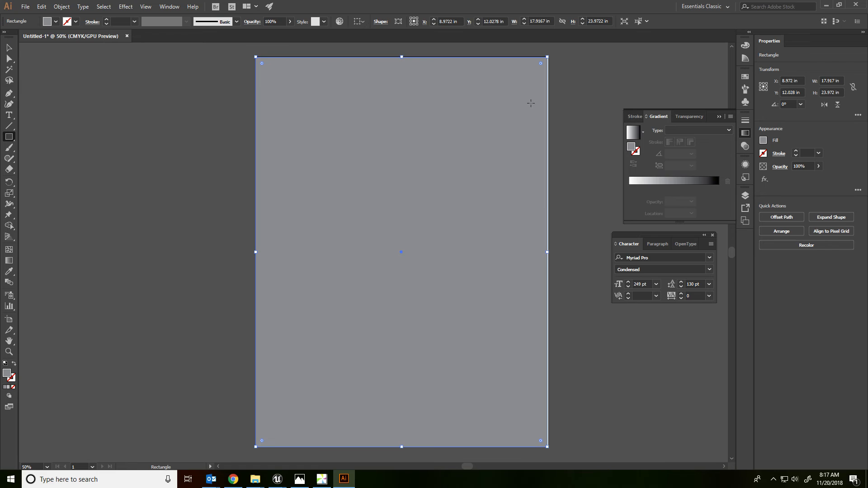
# Step: Send the gray rectangle to the back, behind both texts
pyautogui.rightClick(475, 106)
pyautogui.moveTo(505, 248)
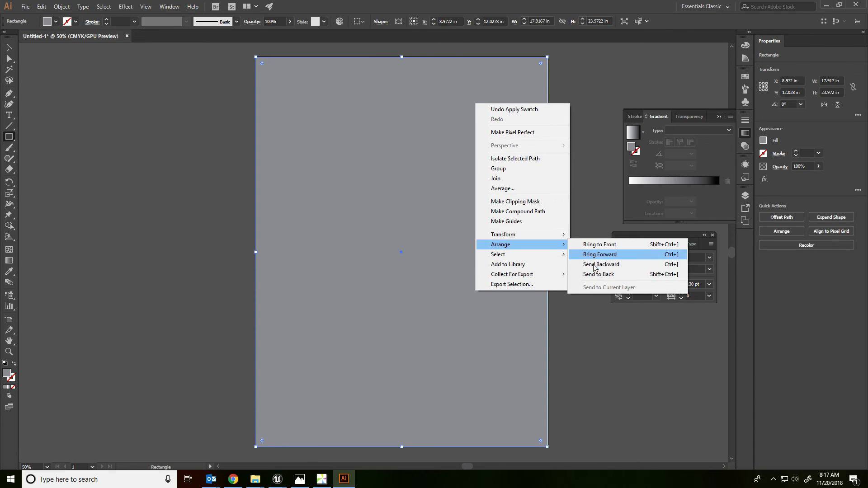
pyautogui.click(595, 274)
# Step: Extend the gray rectangle past the artboard's right, top and left edges to about 19.6 by 25 in, and deselect it
pyautogui.scroll(5, 500, 308)
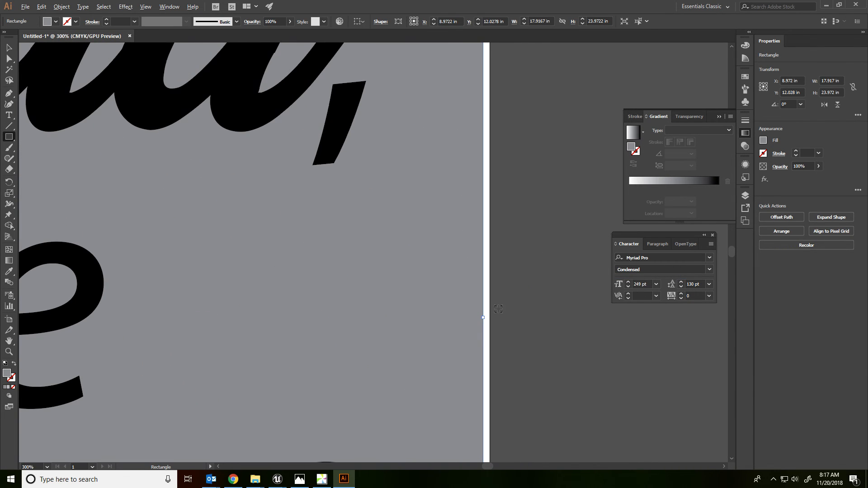
pyautogui.moveTo(484, 320); pyautogui.dragTo(496, 320)
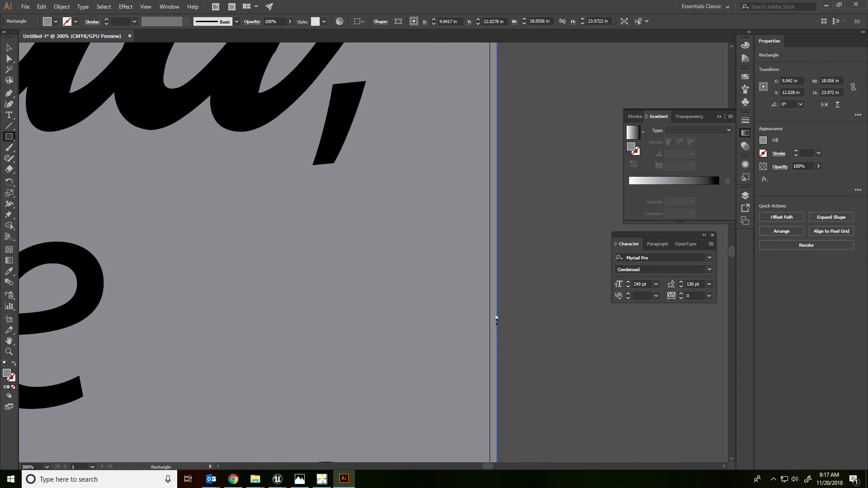
pyautogui.moveTo(422, 329); pyautogui.dragTo(516, 17)
pyautogui.moveTo(380, 323); pyautogui.dragTo(496, 5)
pyautogui.moveTo(438, 326); pyautogui.dragTo(395, 5)
pyautogui.moveTo(443, 415); pyautogui.dragTo(370, 213)
pyautogui.scroll(-4, 379, 223)
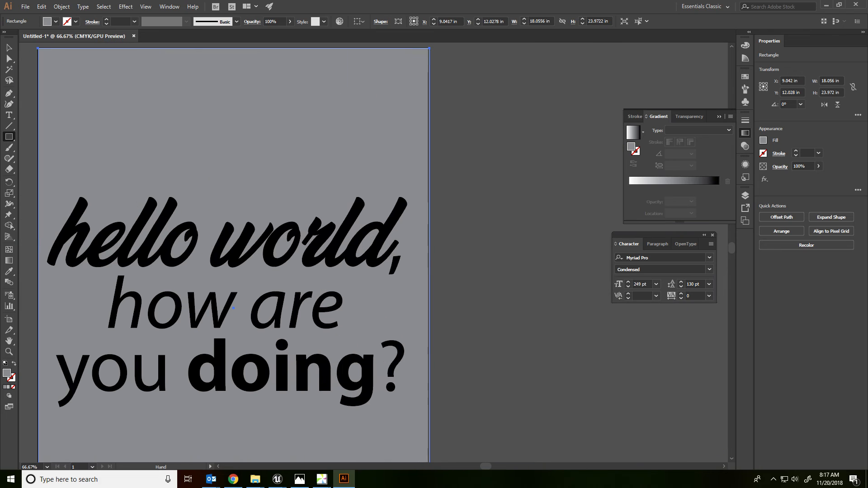
pyautogui.scroll(2, 427, 207)
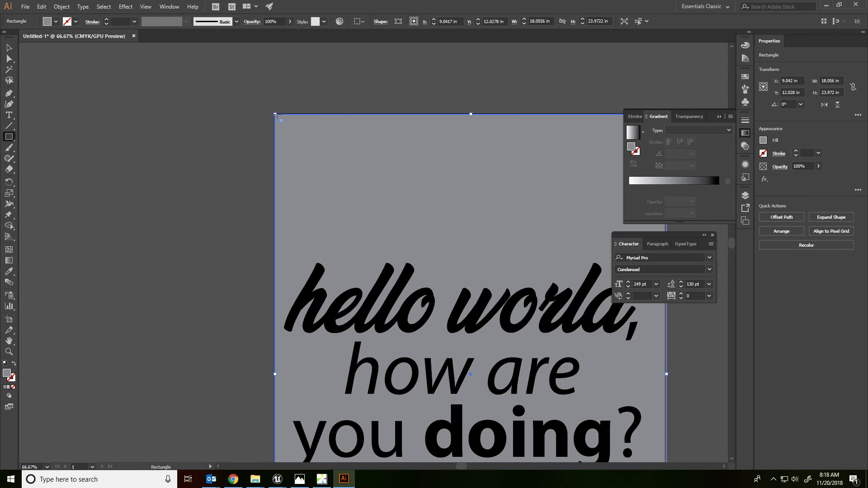
pyautogui.moveTo(276, 114); pyautogui.dragTo(241, 91)
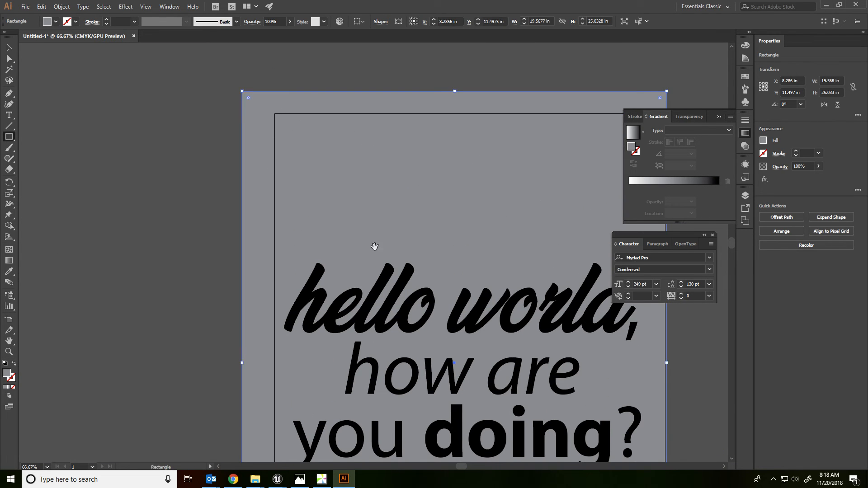
pyautogui.moveTo(416, 216); pyautogui.dragTo(292, 189)
pyautogui.click(9, 48)
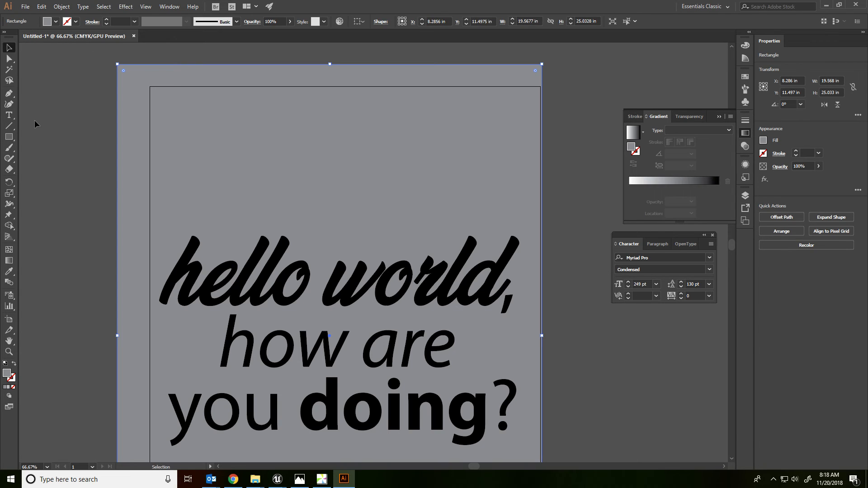
pyautogui.click(35, 120)
# Step: Select the "how are you doing?" point text below the script line
pyautogui.scroll(-2, 92, 137)
pyautogui.moveTo(143, 239); pyautogui.dragTo(307, 250)
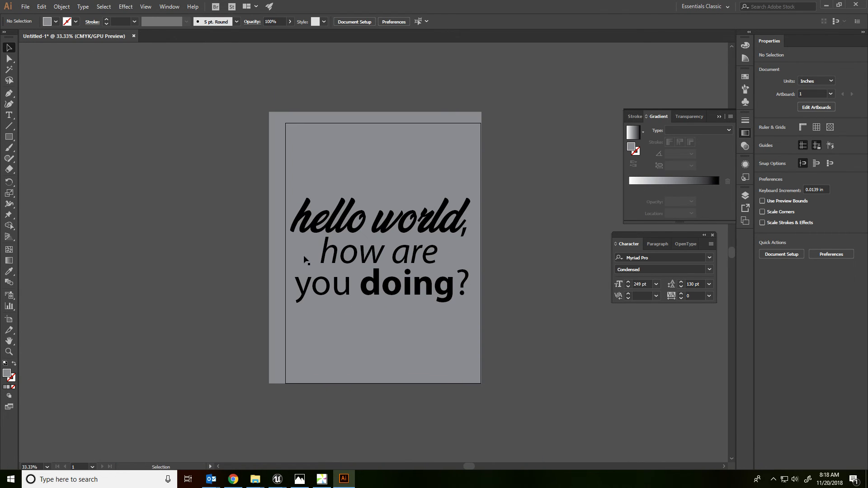
pyautogui.click(337, 227)
pyautogui.hotkey('ctrl', '=')
pyautogui.hotkey('ctrl', '=')
pyautogui.hotkey('ctrl', '=')
pyautogui.hotkey('ctrl', '=')
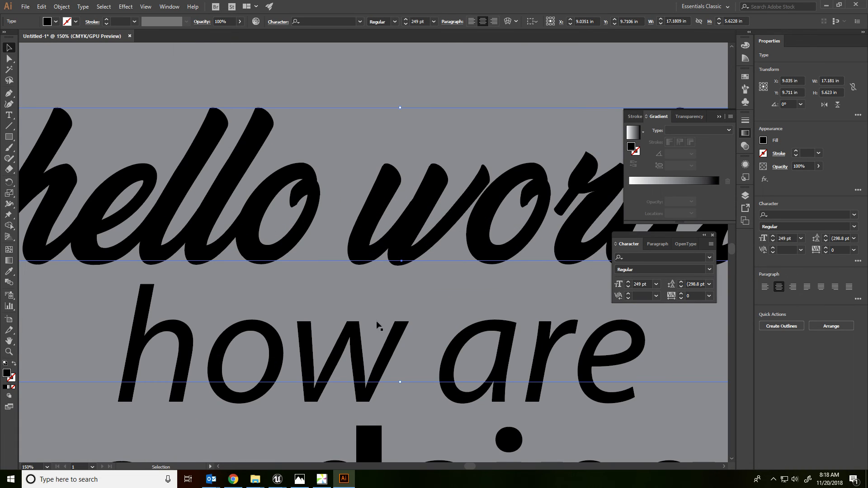
pyautogui.moveTo(374, 315); pyautogui.dragTo(358, 182)
pyautogui.click(336, 248)
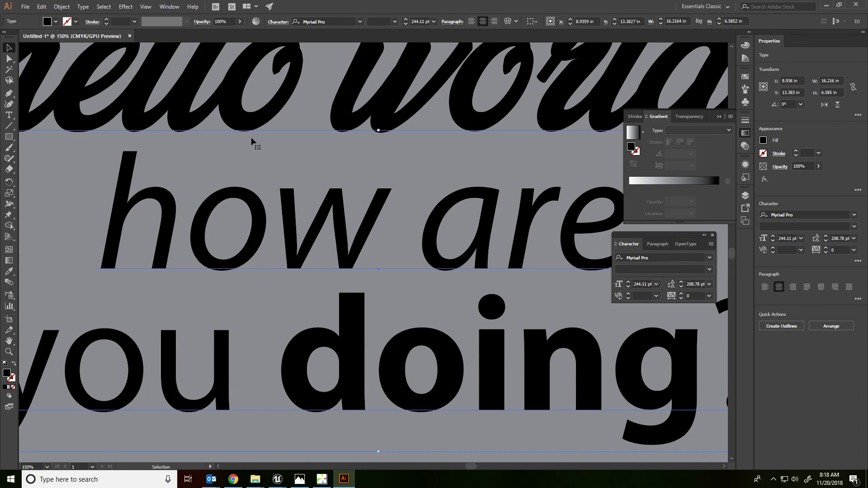
pyautogui.click(83, 6)
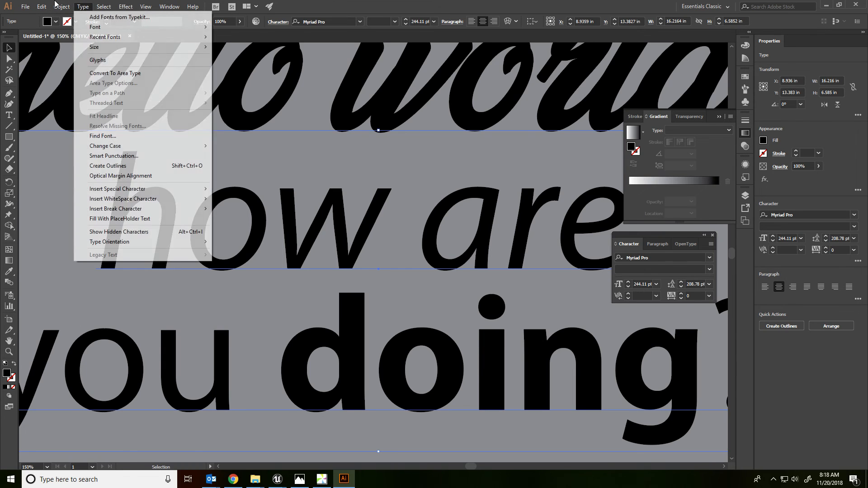
pyautogui.click(84, 5)
pyautogui.click(84, 5)
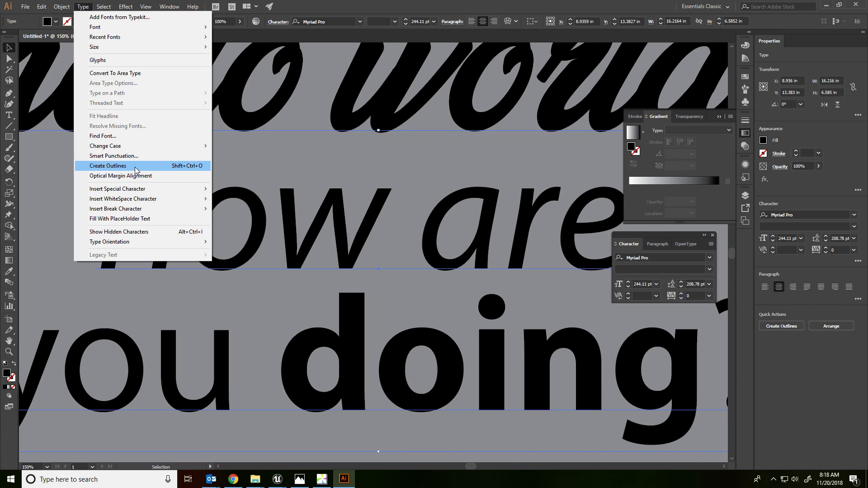
pyautogui.click(308, 252)
pyautogui.tripleClick(307, 252)
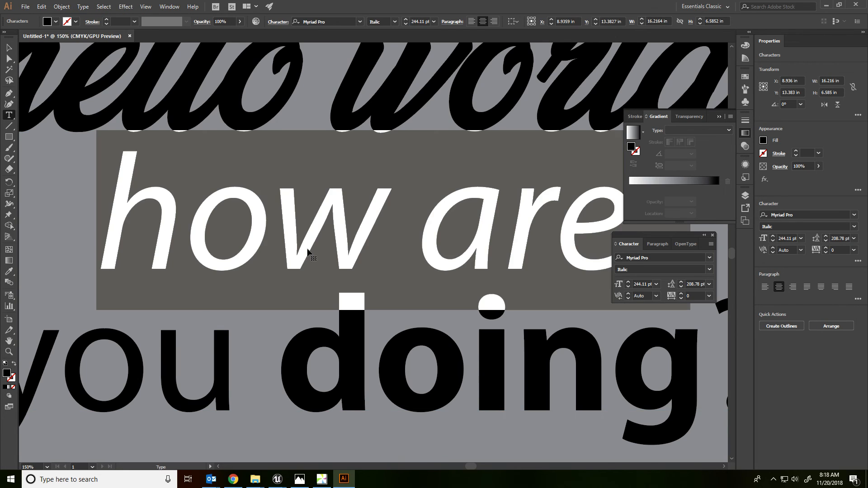
pyautogui.click(8, 48)
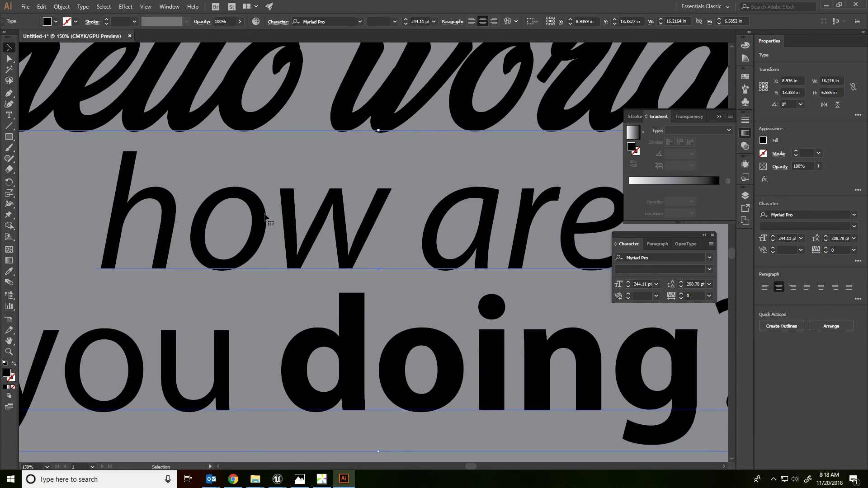
# Step: Convert the selected "how are you doing?" text to outlines
pyautogui.click(125, 6)
pyautogui.moveTo(83, 6)
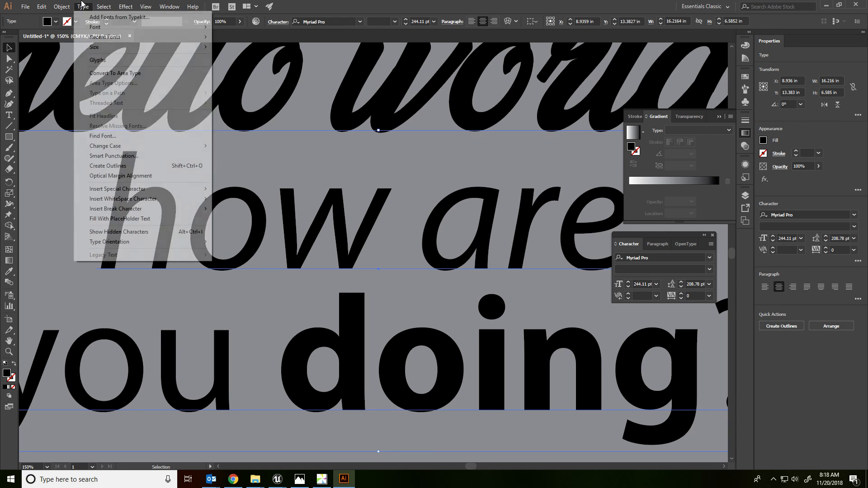
pyautogui.click(130, 167)
# Step: Lock the gray background rectangle inside Layer 1 and activate the Direct Selection tool
pyautogui.moveTo(458, 285); pyautogui.dragTo(93, 271)
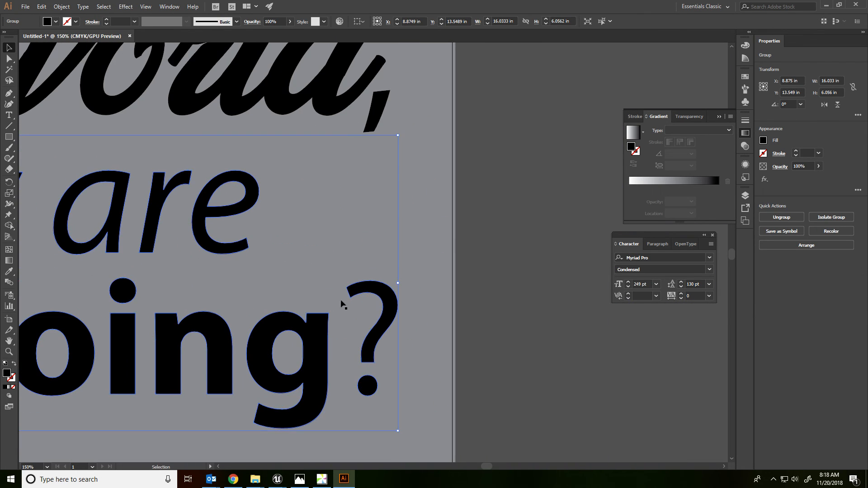
pyautogui.click(438, 252)
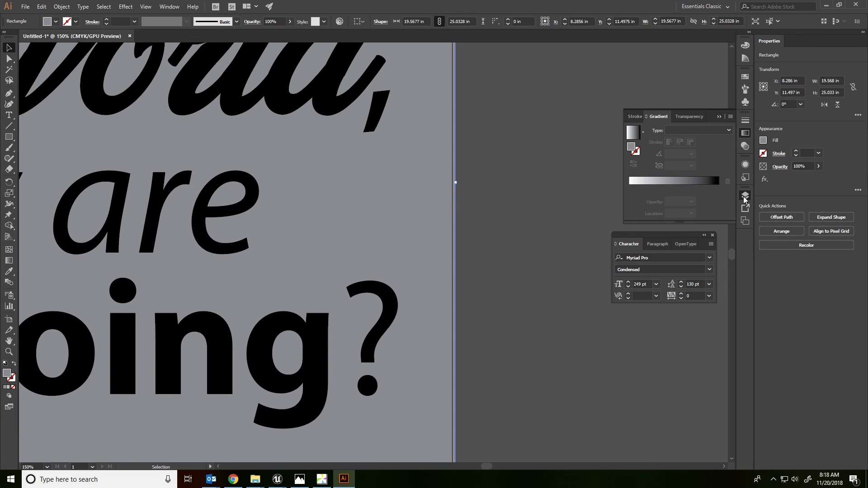
pyautogui.click(745, 196)
pyautogui.click(660, 206)
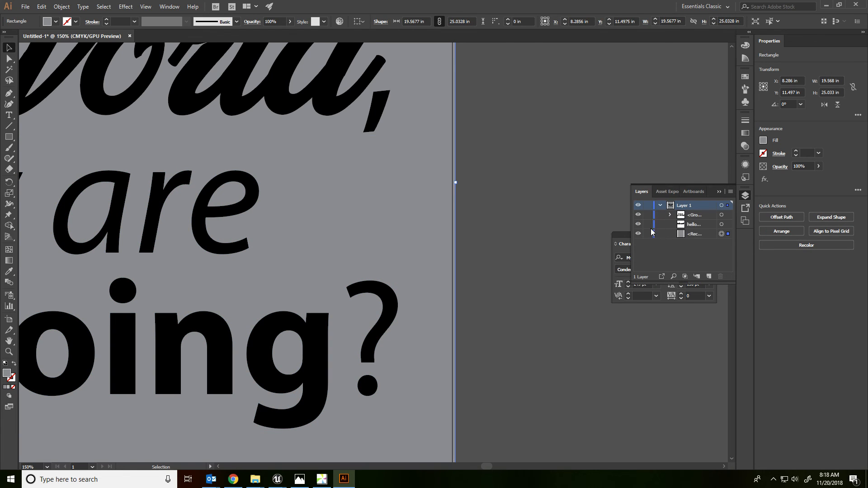
pyautogui.click(647, 234)
pyautogui.click(9, 58)
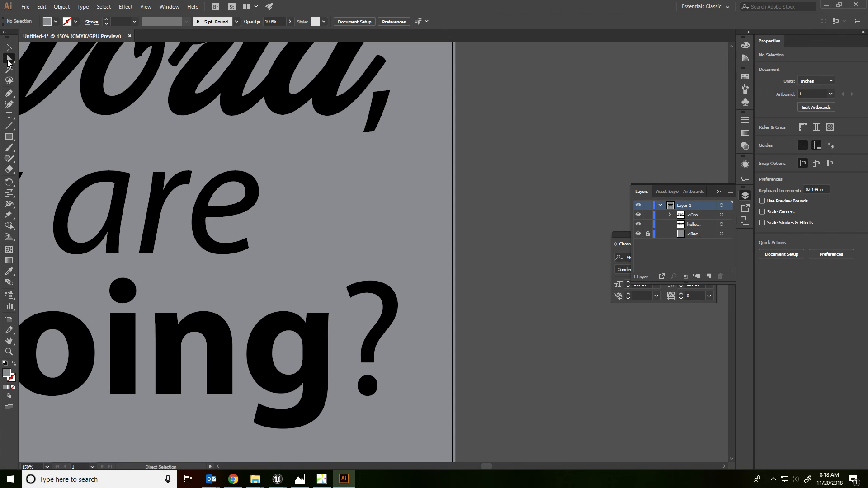
# Step: Select the anchor points at the question mark's upper tip, and nudge the tail end of the "e" in "are" slightly upward
pyautogui.moveTo(358, 308); pyautogui.dragTo(352, 297)
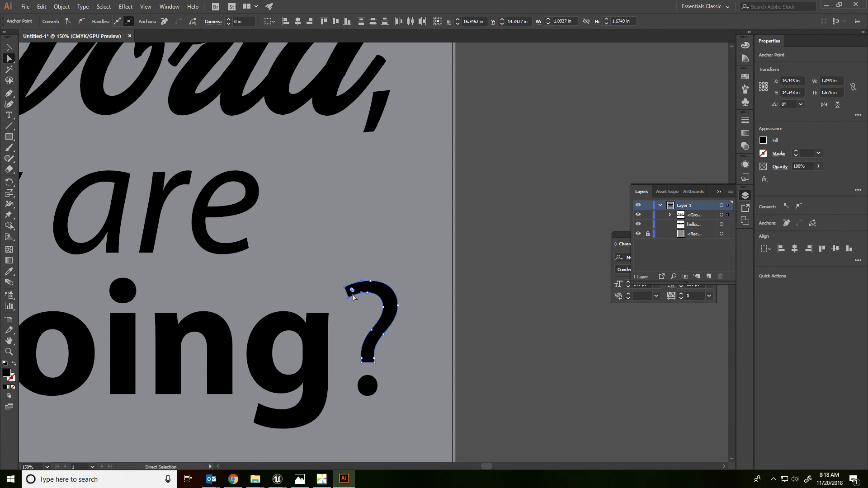
pyautogui.moveTo(265, 273); pyautogui.dragTo(240, 244)
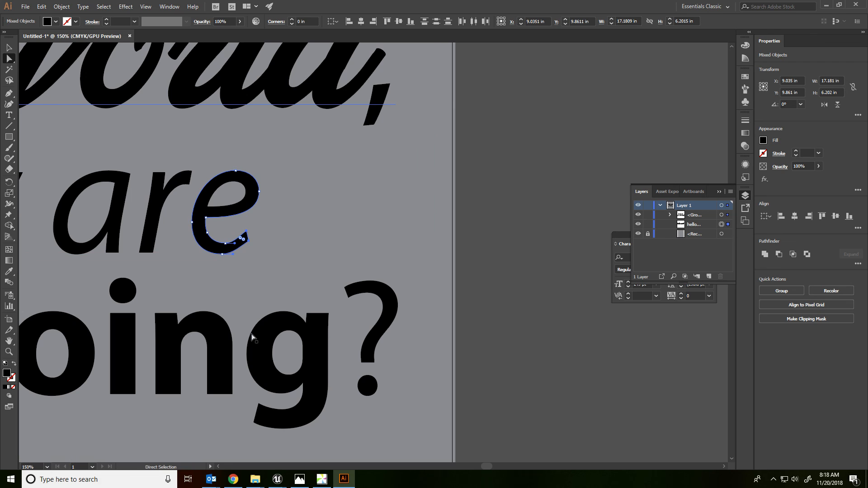
# Step: Shrink the dot of the "i" in "doing" around its centre to about 0.28 by 0.27 in and return to the Direct Selection tool
pyautogui.moveTo(175, 300); pyautogui.dragTo(335, 315)
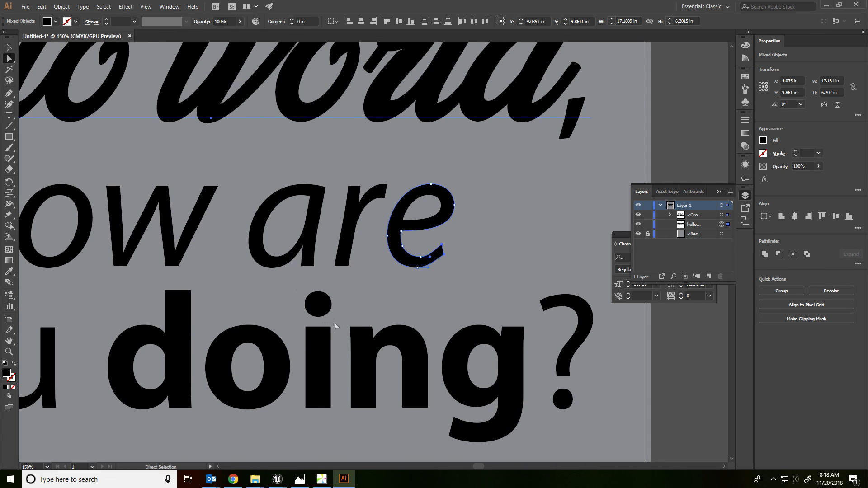
pyautogui.click(325, 305)
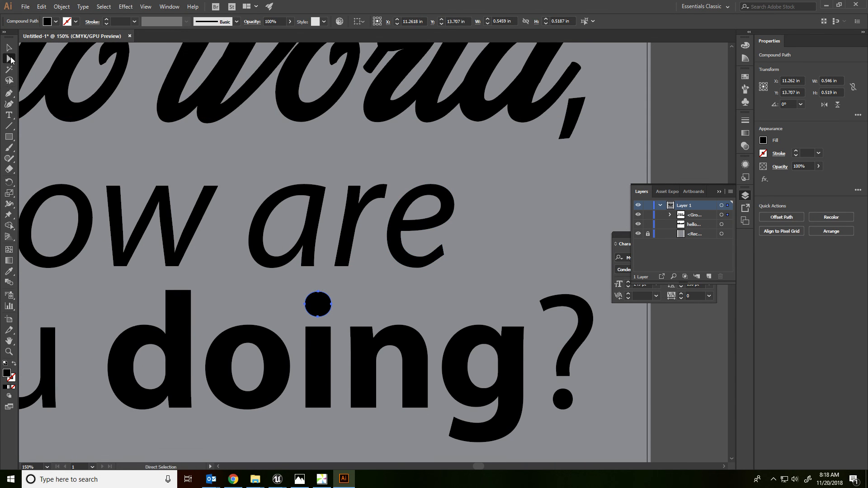
pyautogui.click(9, 48)
pyautogui.moveTo(329, 294); pyautogui.dragTo(322, 297)
pyautogui.doubleClick(9, 59)
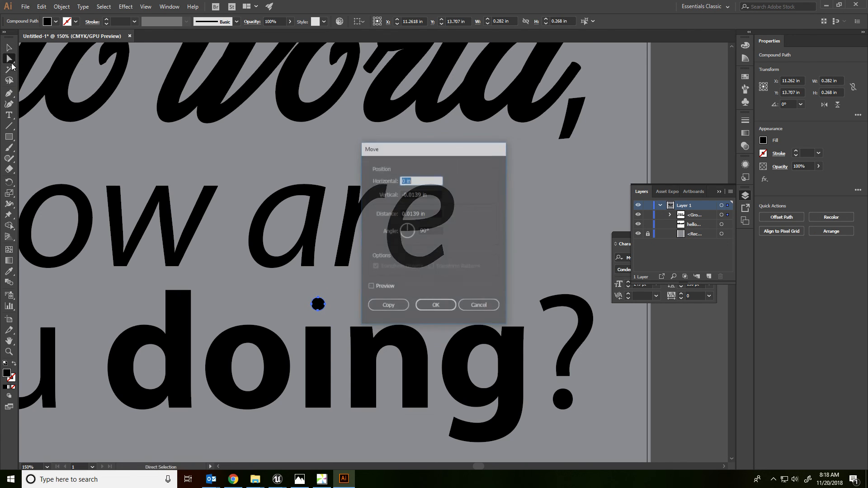
pyautogui.click(479, 305)
# Step: Shorten the stem of the "d" in "doing" by moving its two top anchor points down two large nudges
pyautogui.moveTo(174, 273); pyautogui.dragTo(253, 293)
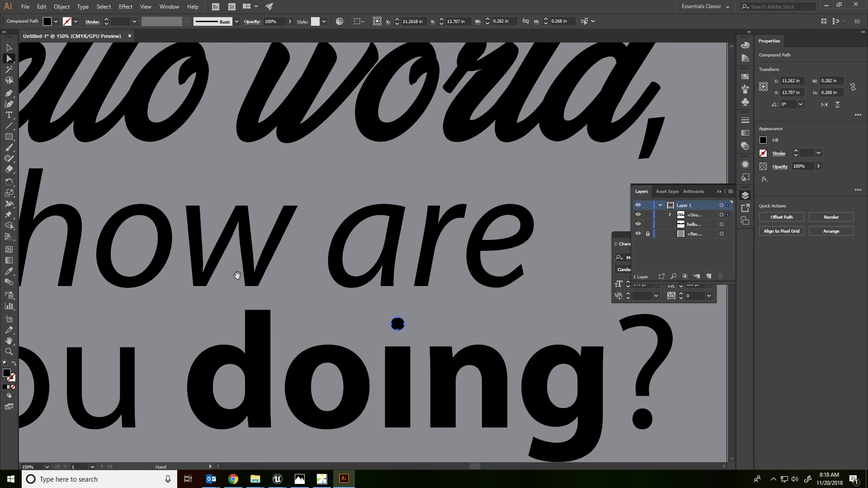
pyautogui.moveTo(274, 323); pyautogui.dragTo(274, 323)
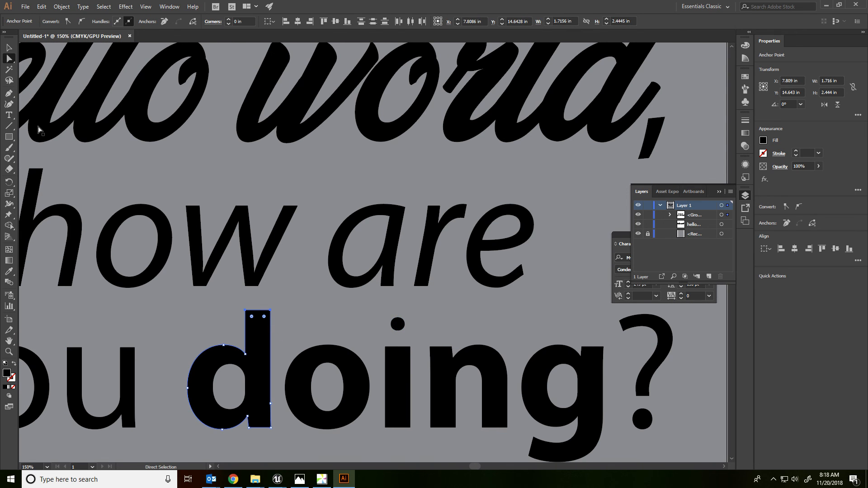
pyautogui.hotkey('shift', 'Down')
# Step: Lower the top anchor points of the "u" in "you" until the letter is about 1.26 in tall, and deselect it
pyautogui.hotkey('shift', 'Down')
pyautogui.moveTo(114, 239); pyautogui.dragTo(259, 254)
pyautogui.moveTo(295, 372); pyautogui.dragTo(296, 373)
pyautogui.hotkey('shift', 'Down')
pyautogui.hotkey('shift', 'Down')
pyautogui.hotkey('shift', 'Down')
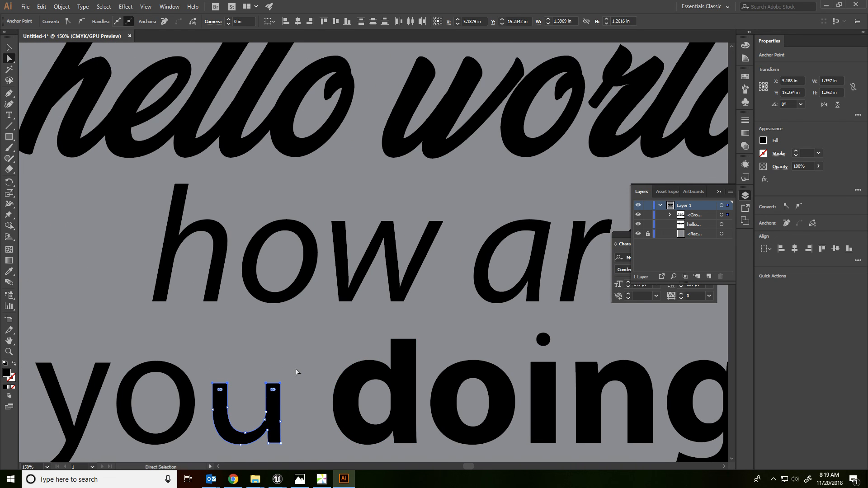
pyautogui.click(296, 372)
pyautogui.scroll(-3, 300, 361)
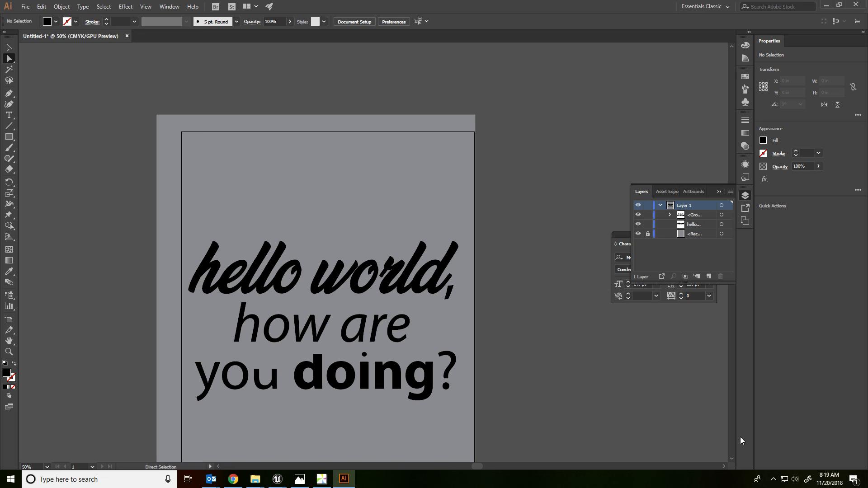
pyautogui.moveTo(520, 398); pyautogui.dragTo(489, 347)
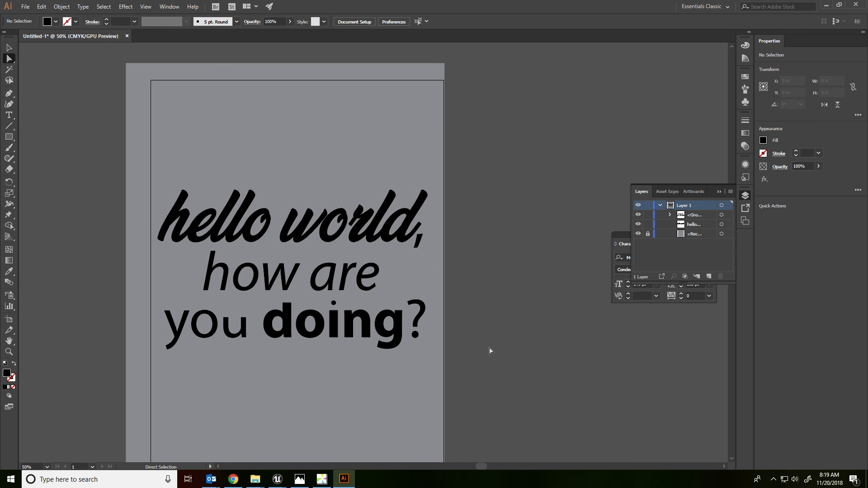